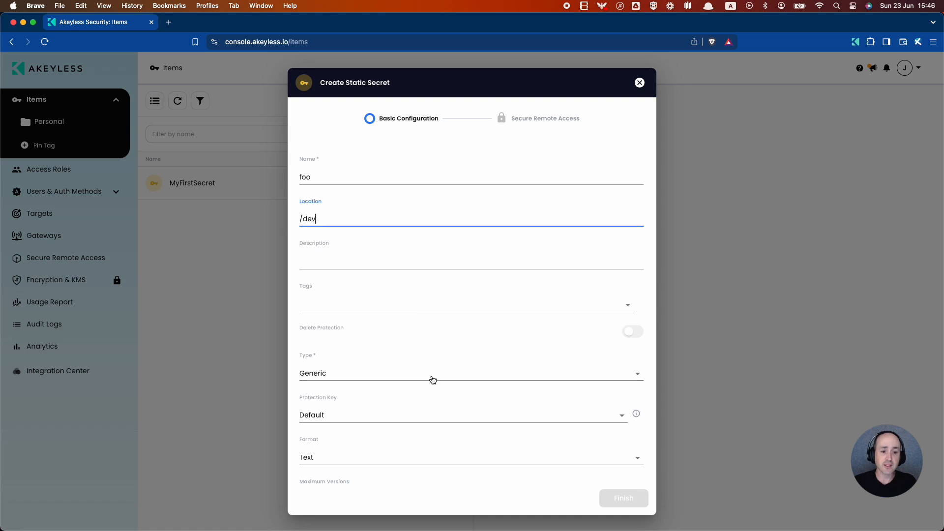
Keep Generic as the type for secret foo in /dev and move to its Value field.
scroll(442, 408, "down", 3)
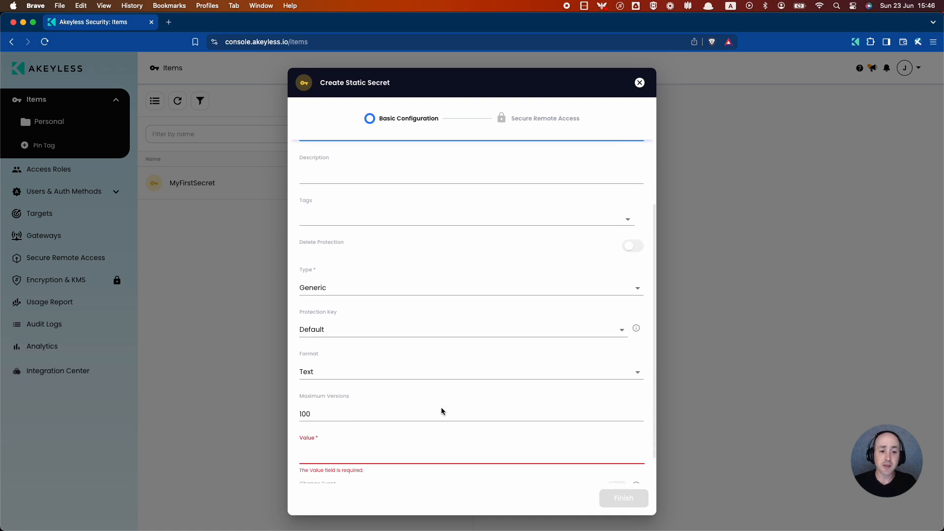
left_click(422, 283)
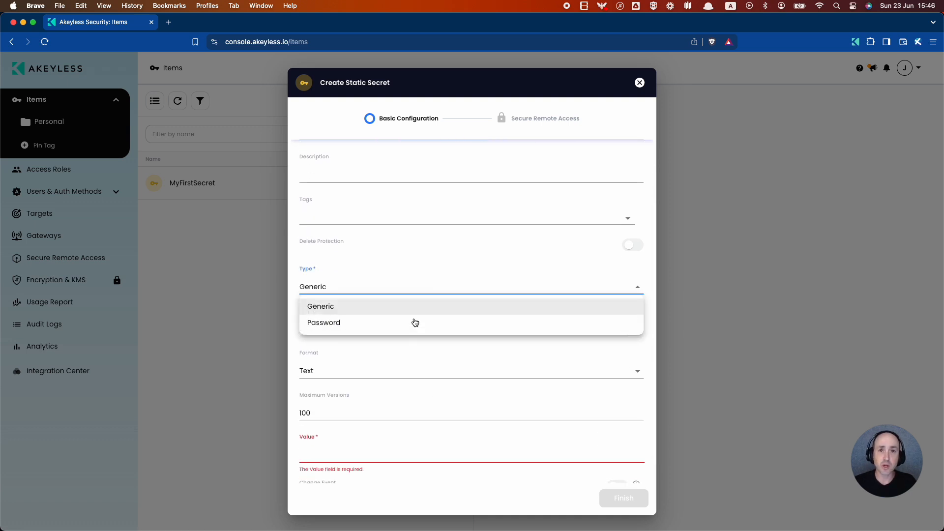
left_click(416, 362)
scroll(416, 363, "down", 1)
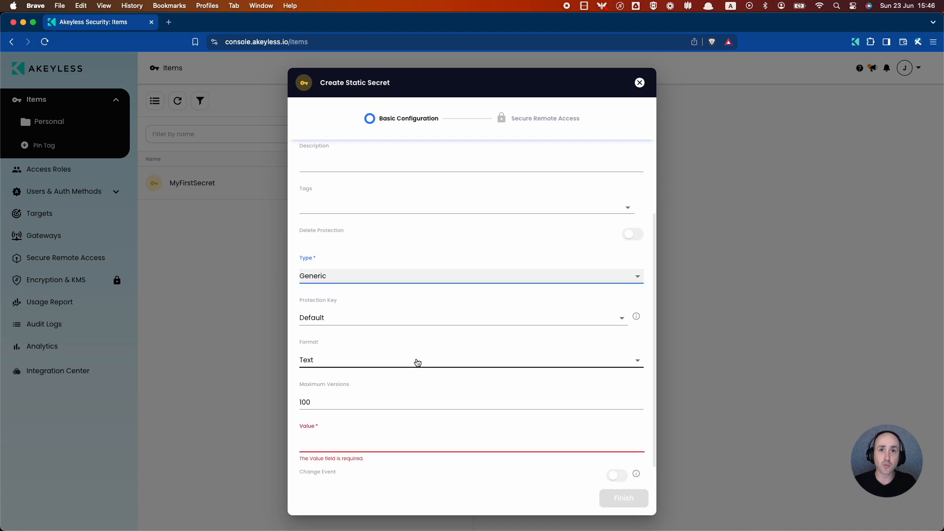
scroll(417, 363, "down", 1)
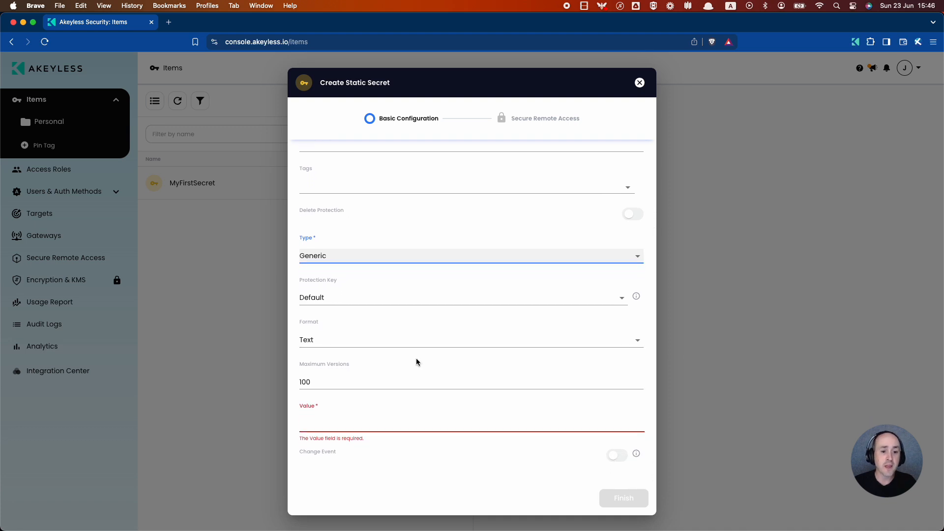
left_click(432, 425)
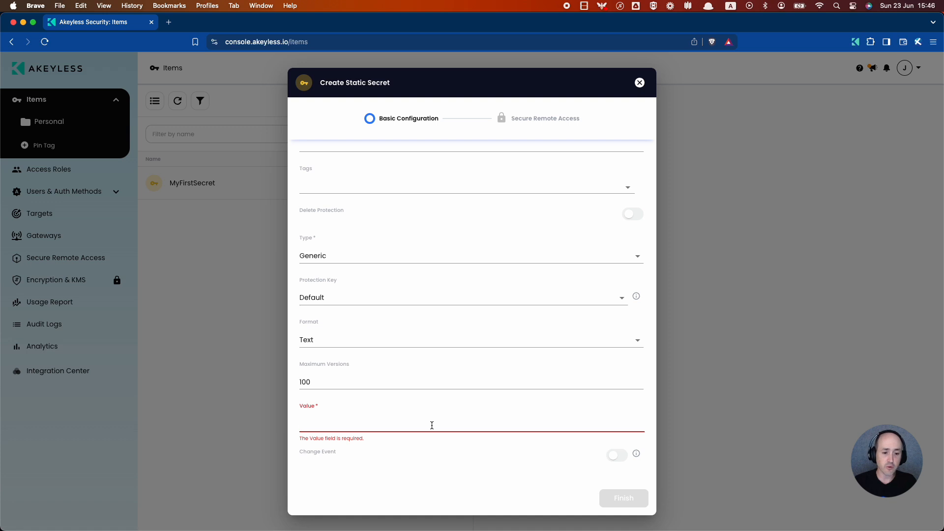
Enter the value bar, create the foo secret, and open it from the dev folder.
type("bar")
left_click(621, 498)
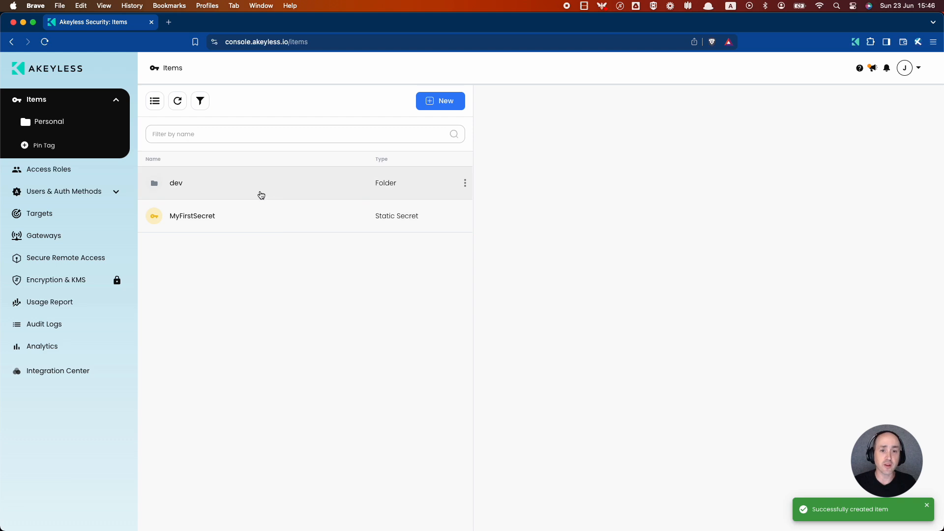
left_click(260, 191)
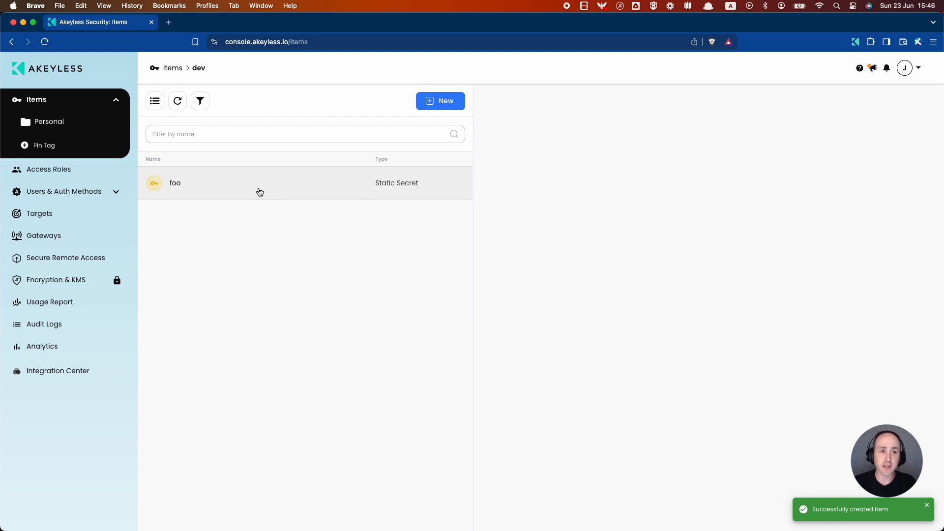
left_click(284, 186)
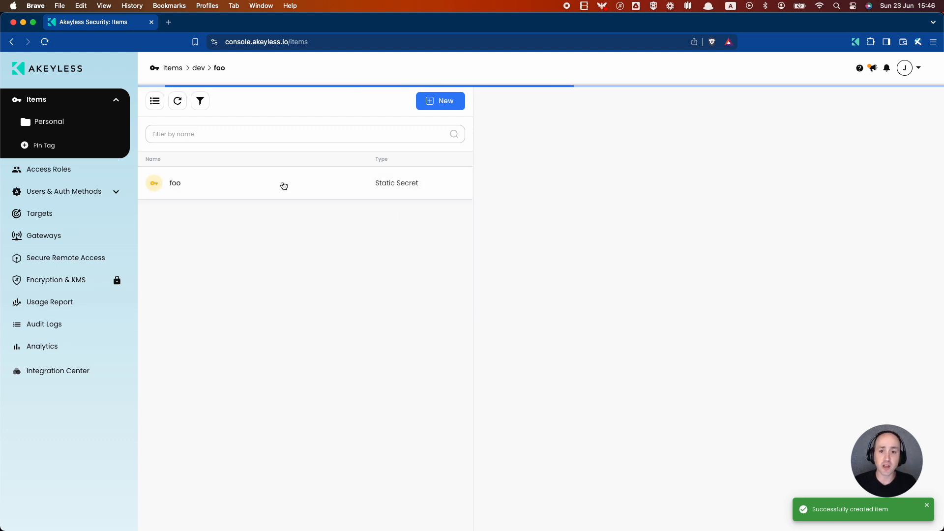
Reveal foo's stored value bar, copy it to the clipboard, and start editing it.
scroll(635, 392, "down", 2)
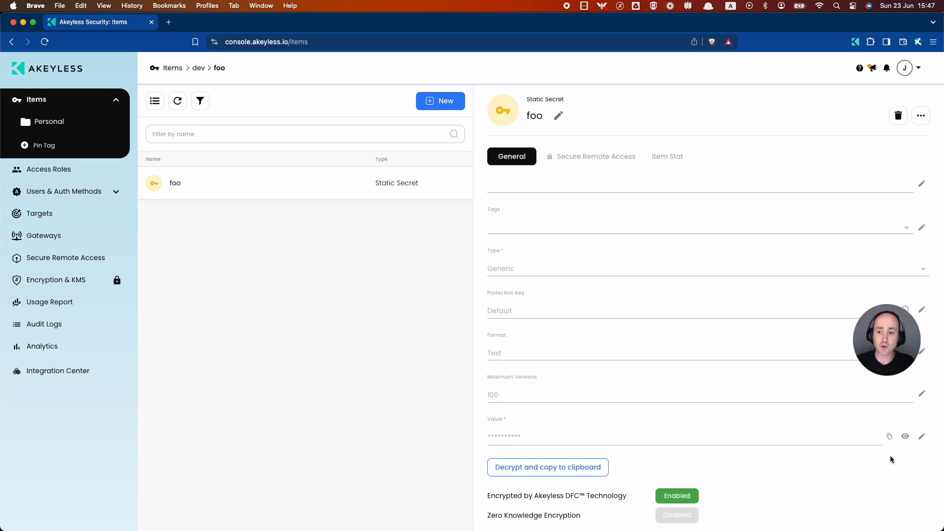
left_click(904, 438)
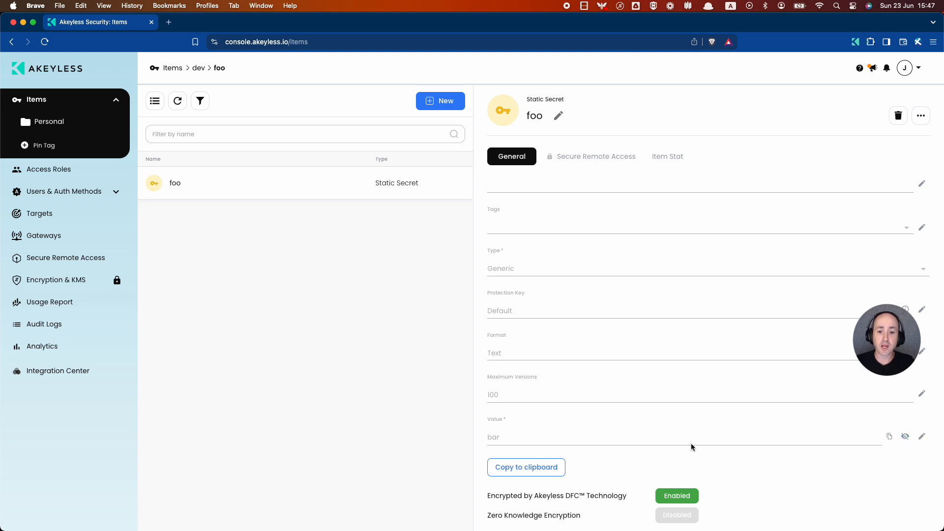
left_click(512, 466)
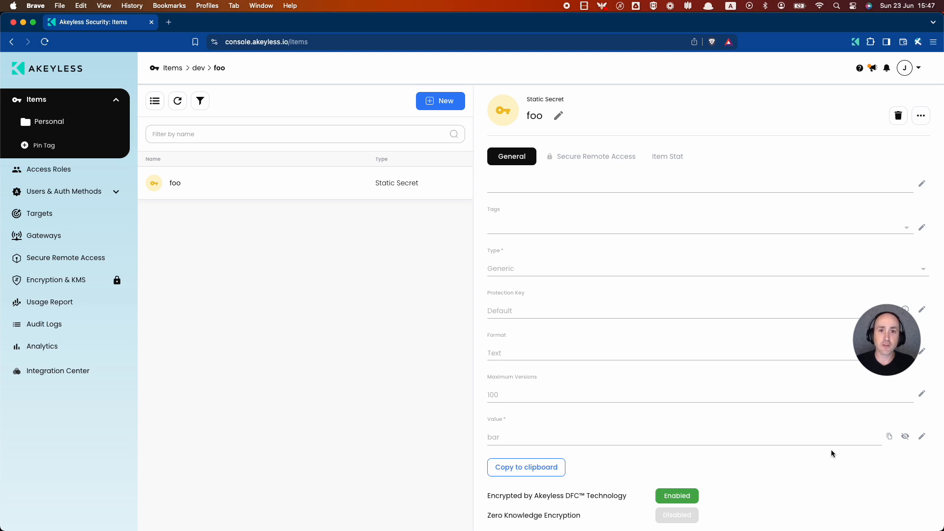
left_click(921, 436)
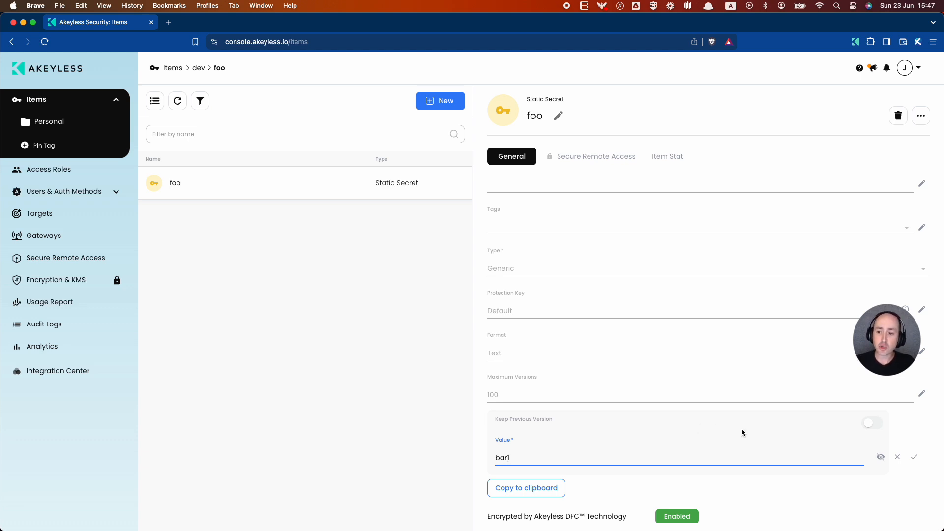
Save foo's new value bar1 with Keep Previous Version switched on.
left_click(868, 424)
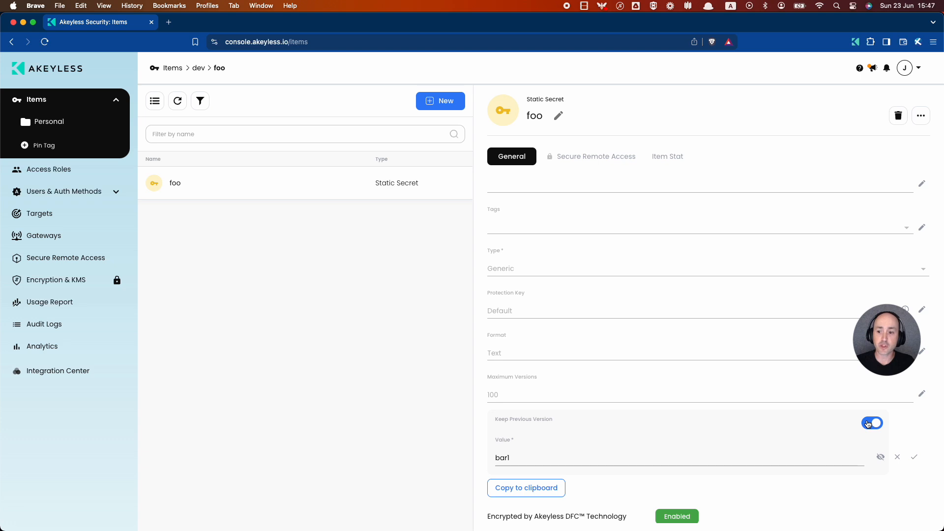
left_click(916, 460)
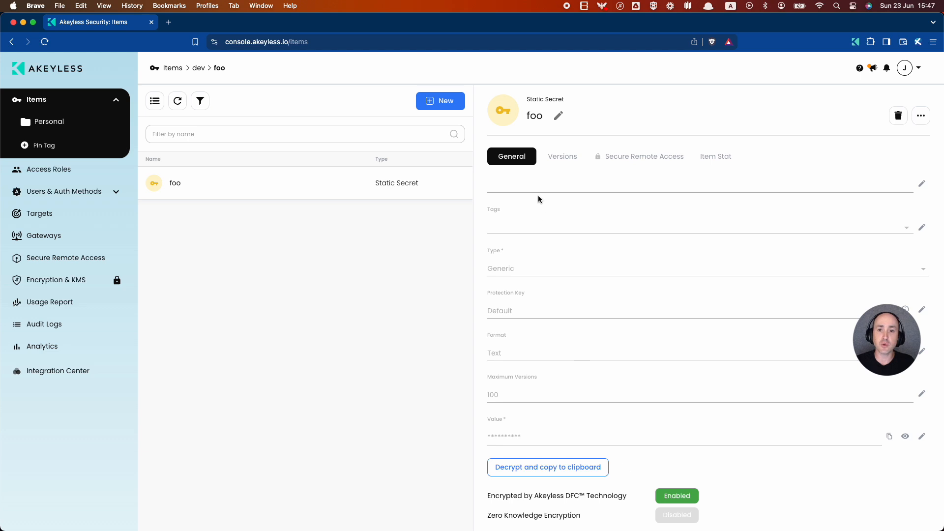
Compare version 1's stored value with the current value bar1 in foo's details.
left_click(561, 159)
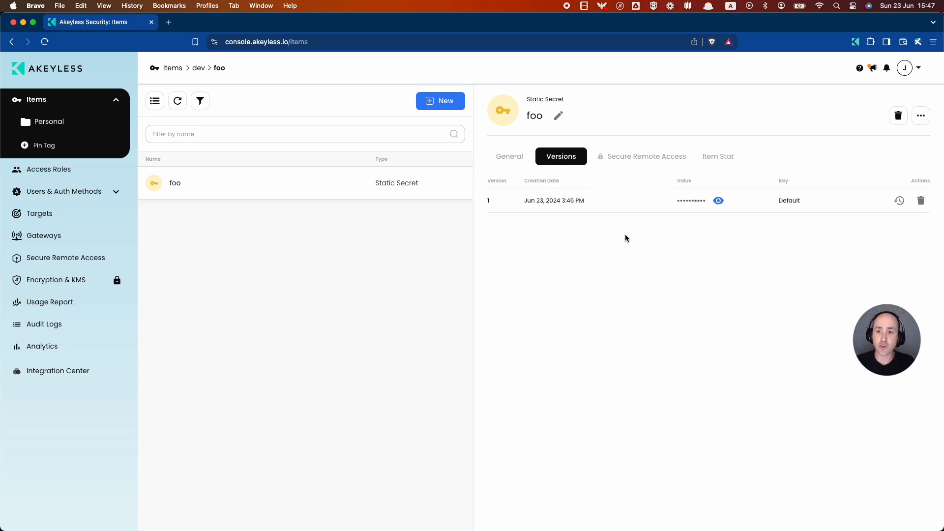
left_click(718, 201)
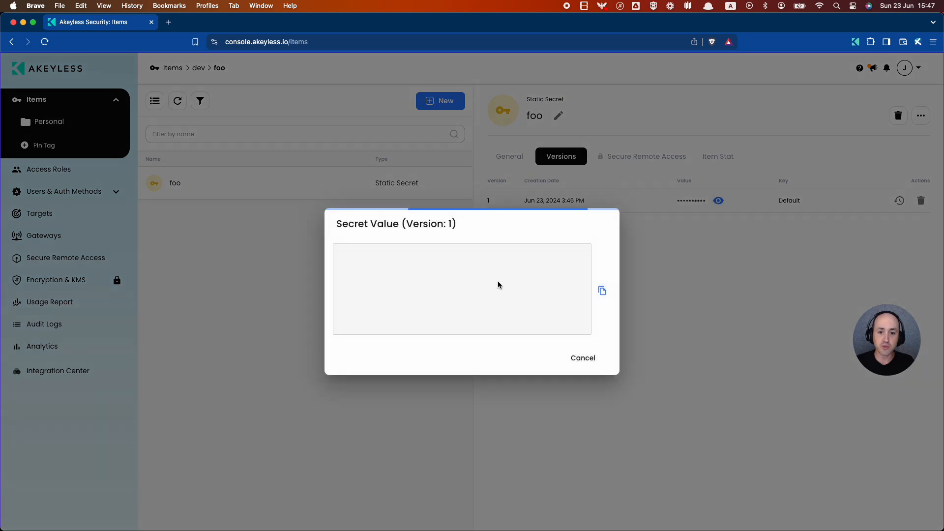
left_click(583, 355)
left_click(519, 157)
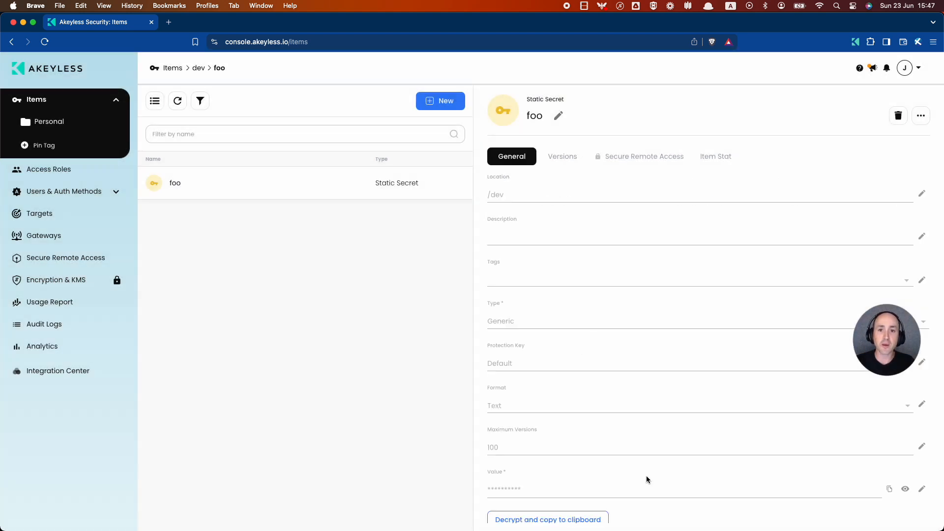
scroll(713, 467, "down", 2)
left_click(906, 436)
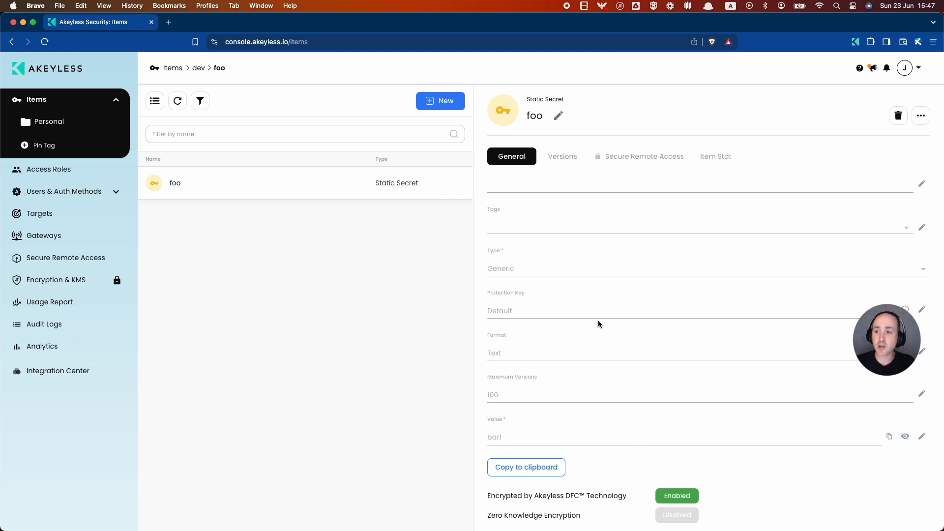
Restore foo to version 1 and reveal the restored current value bar.
left_click(566, 158)
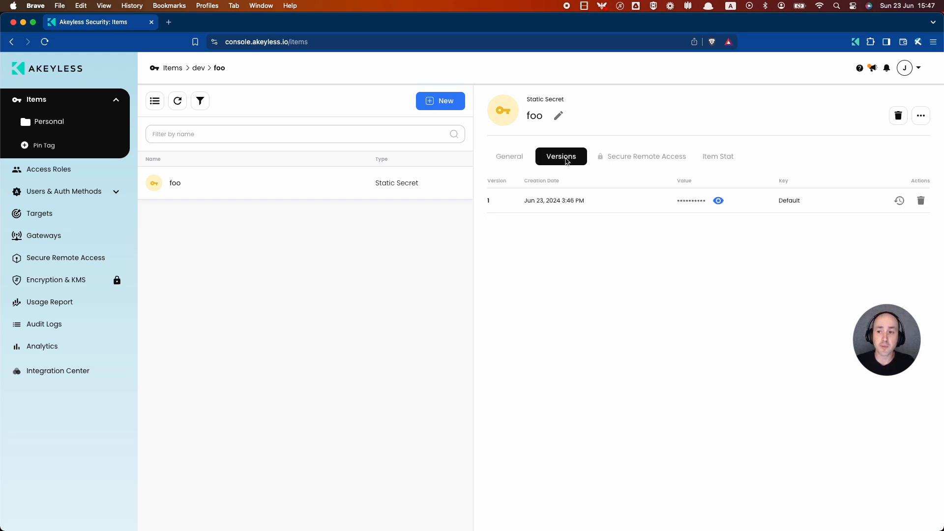
left_click(899, 201)
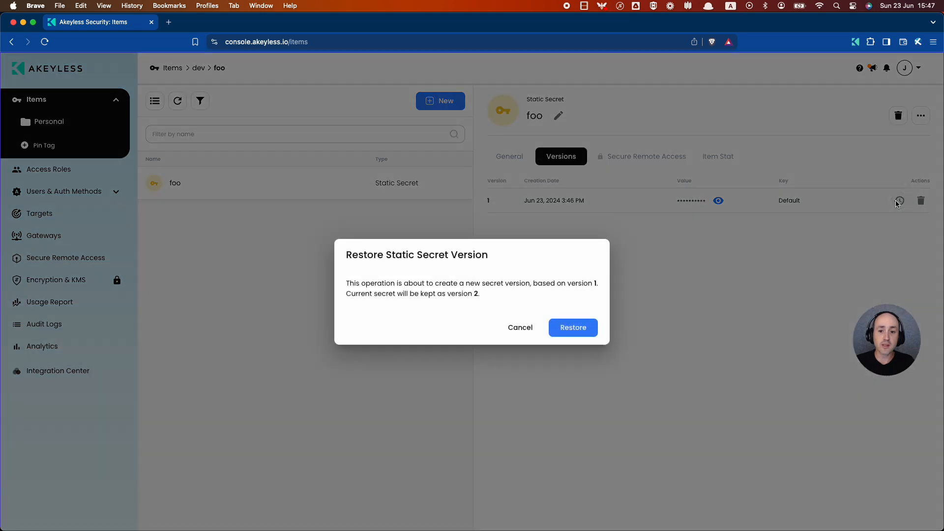
left_click(567, 327)
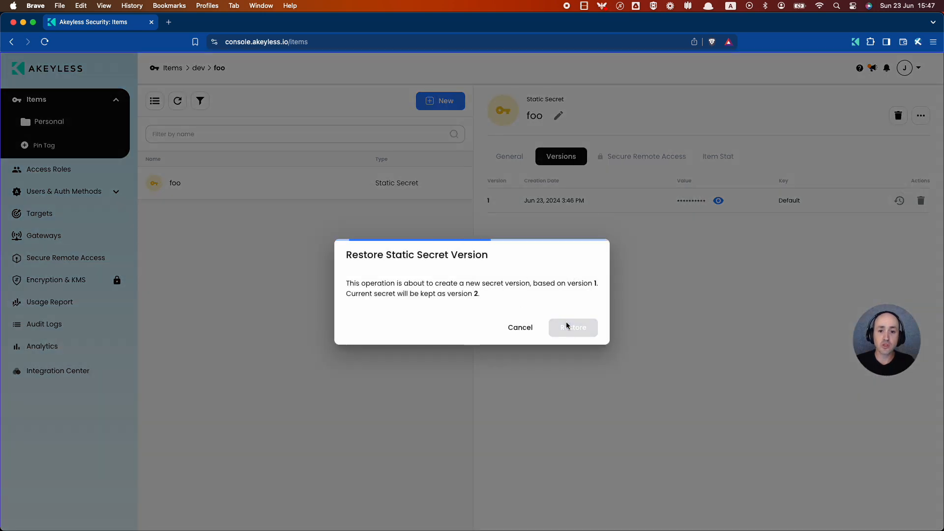
left_click(573, 327)
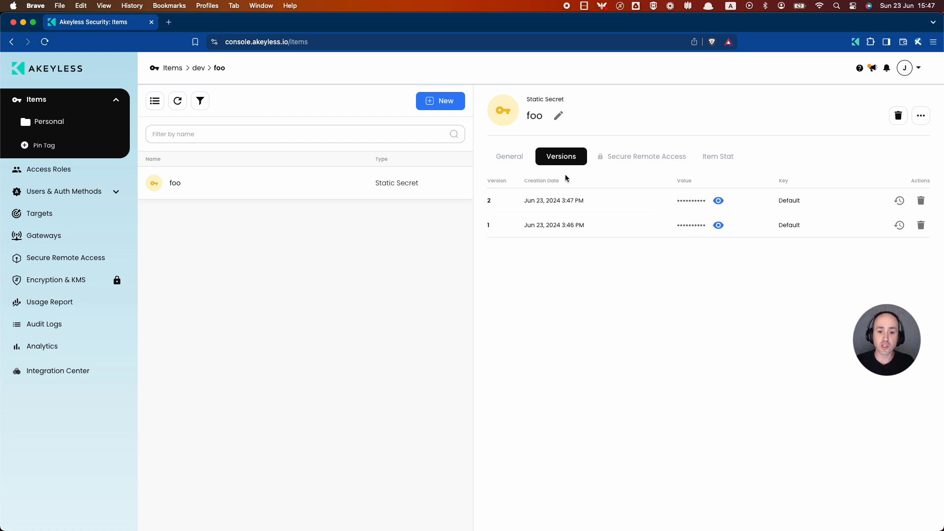
left_click(504, 160)
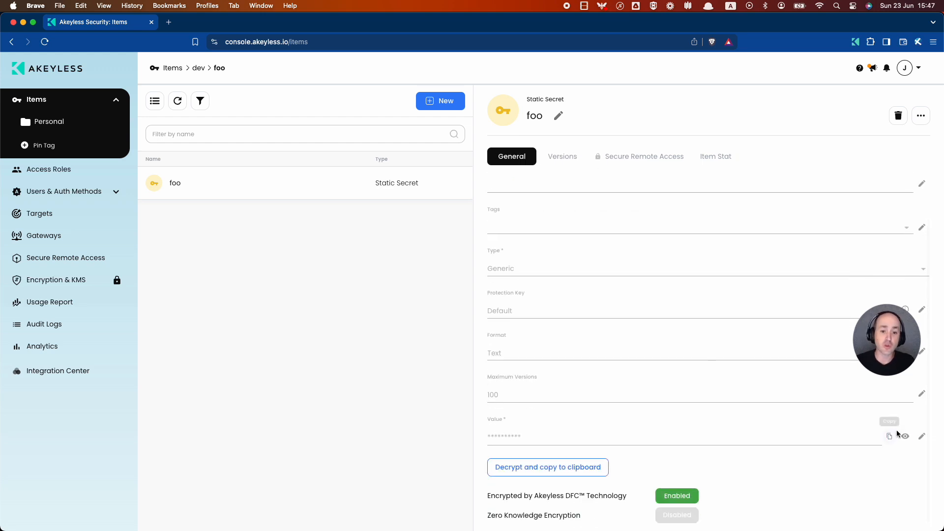
left_click(905, 436)
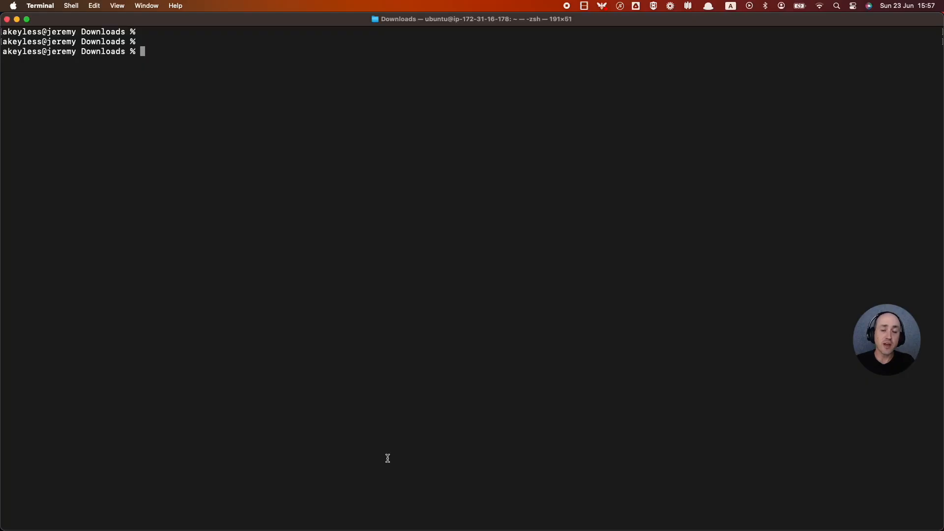
type("akeyless ")
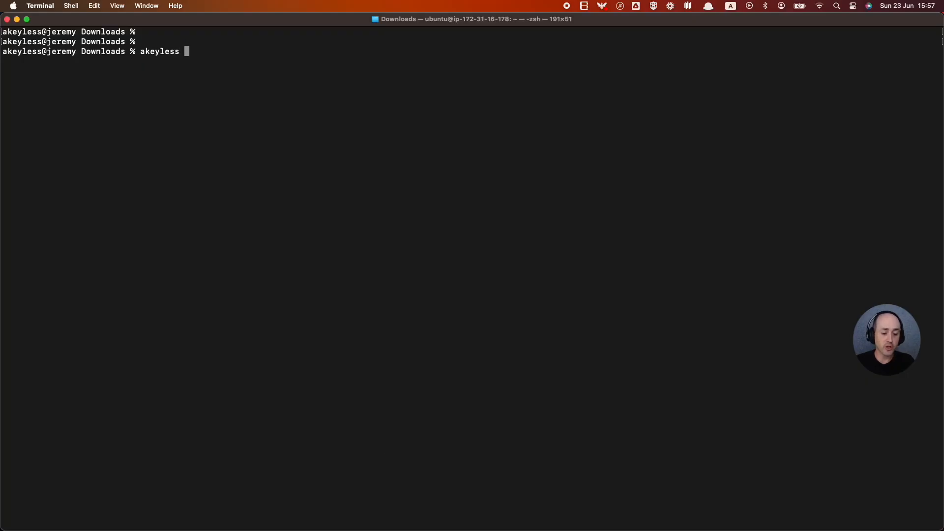
type("create")
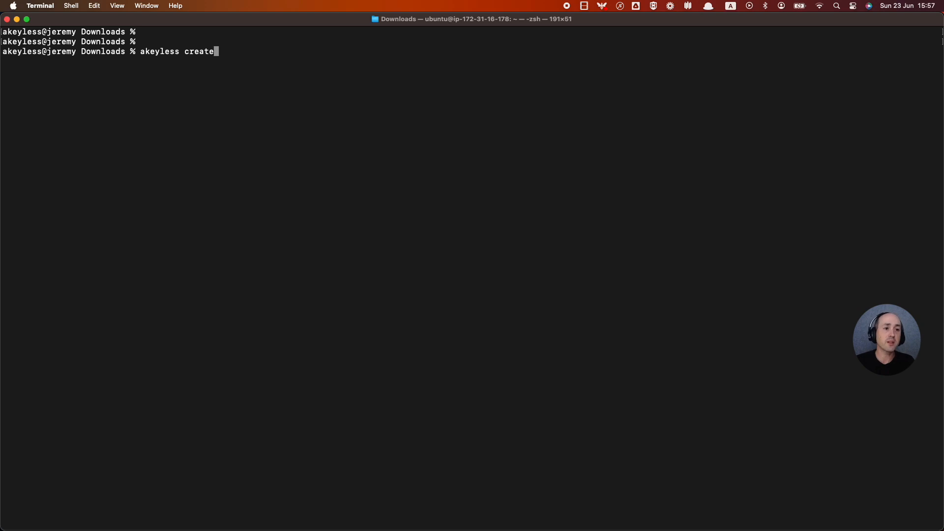
type("-secret ")
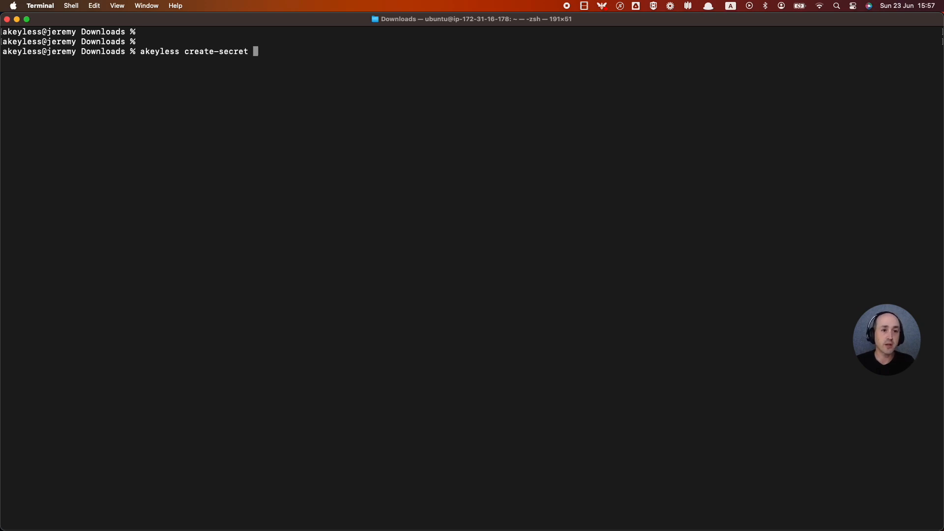
type("--name /devops/")
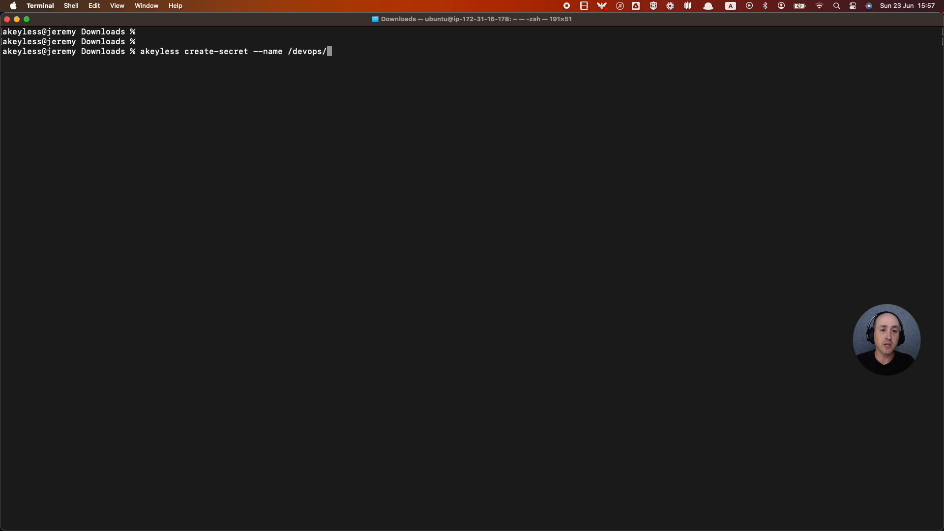
type("hello ")
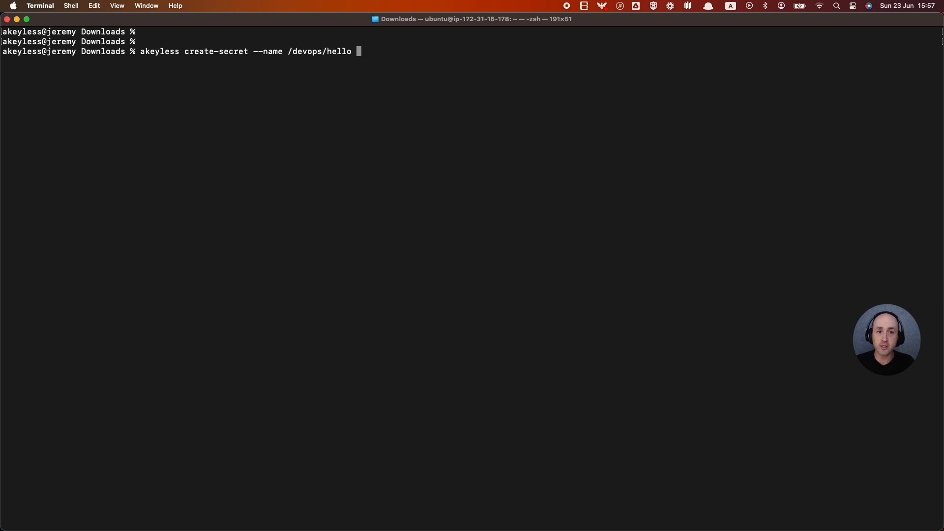
type("--value")
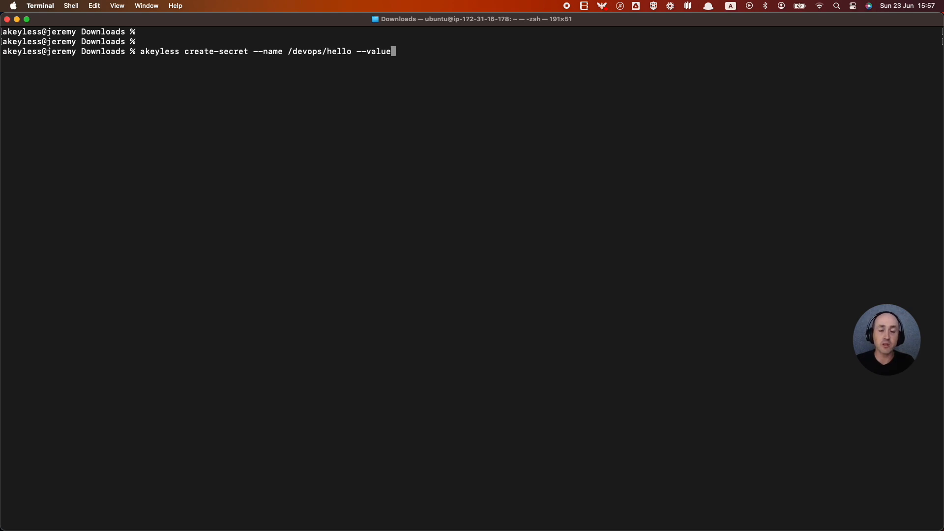
type(" world")
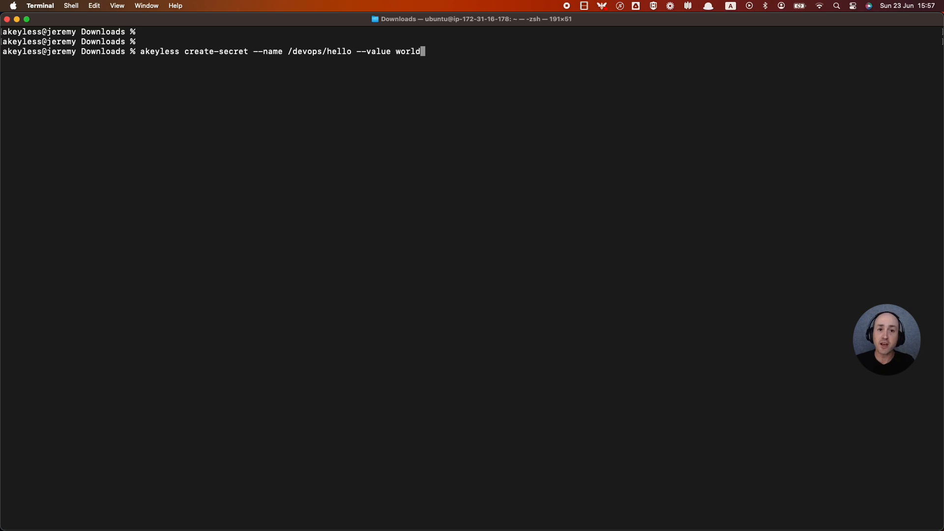
key("Return")
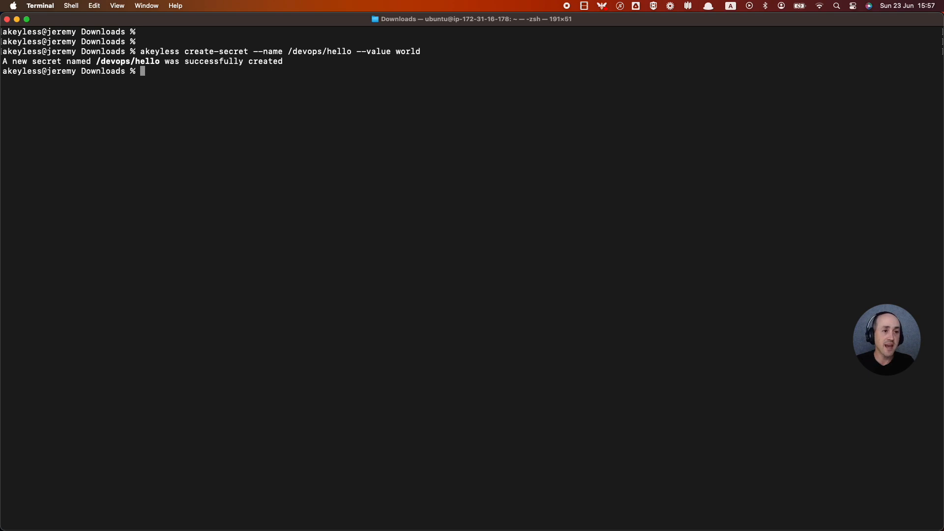
In Akeyless Console, open the hello secret's details from the devops folder.
key("super+Tab")
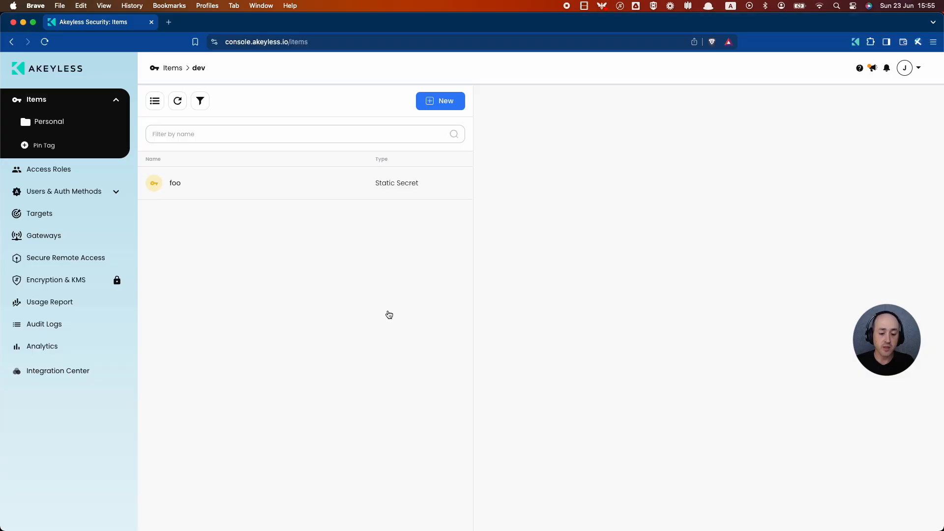
left_click(172, 68)
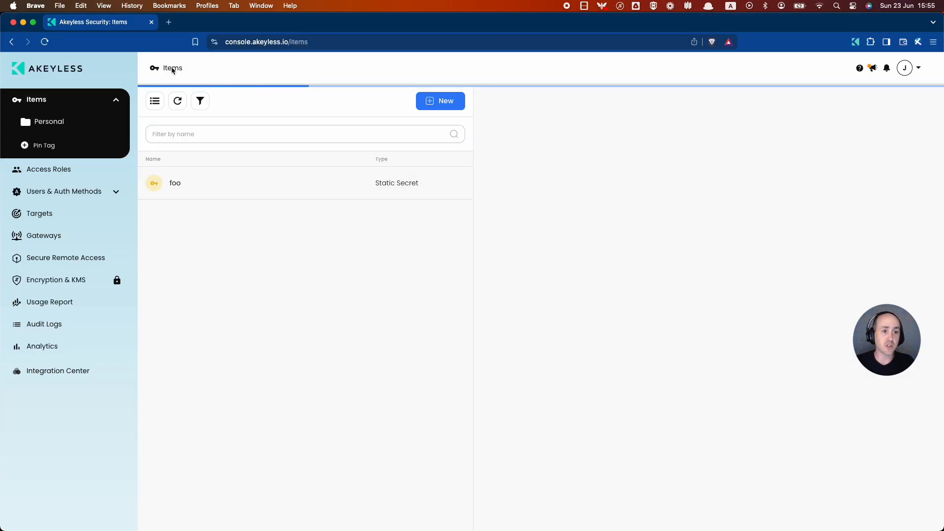
left_click(182, 214)
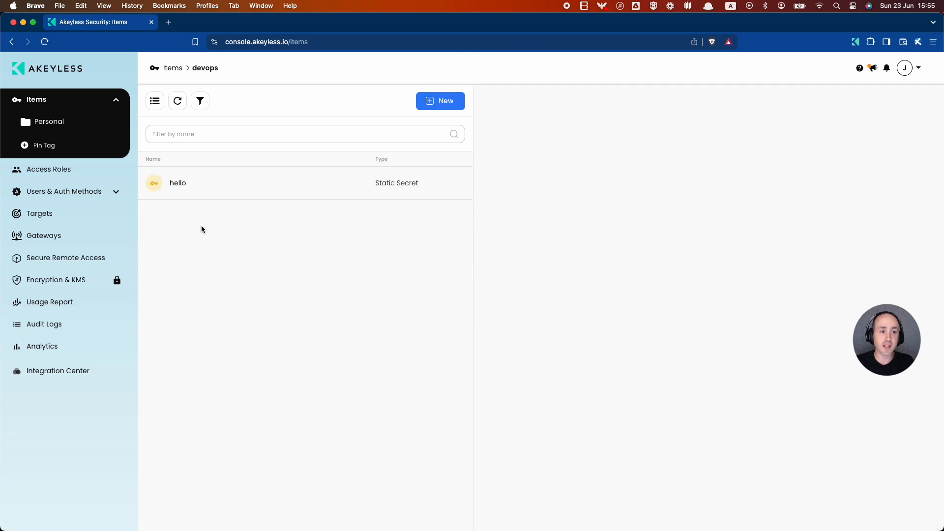
left_click(201, 186)
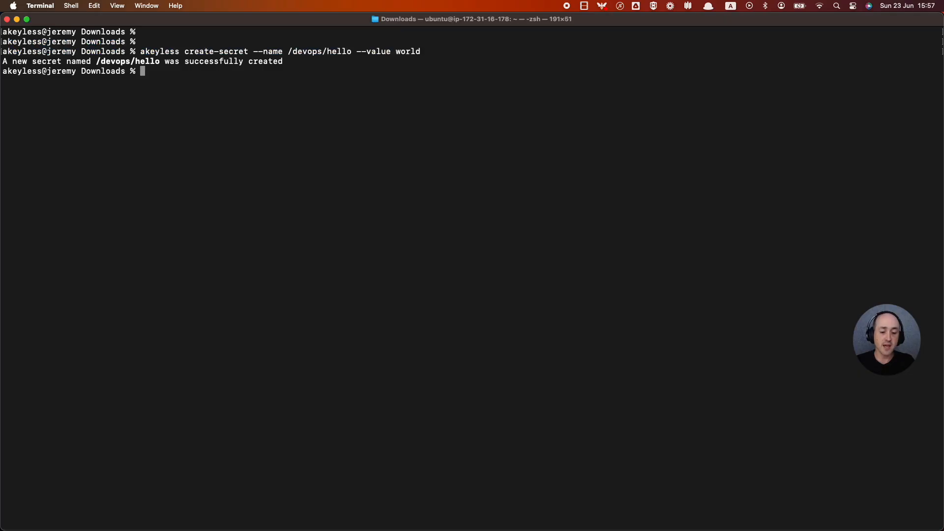
Read /devops/hello's value world, then update it to world1 with --keep-prev-version=true.
type("akeyless get")
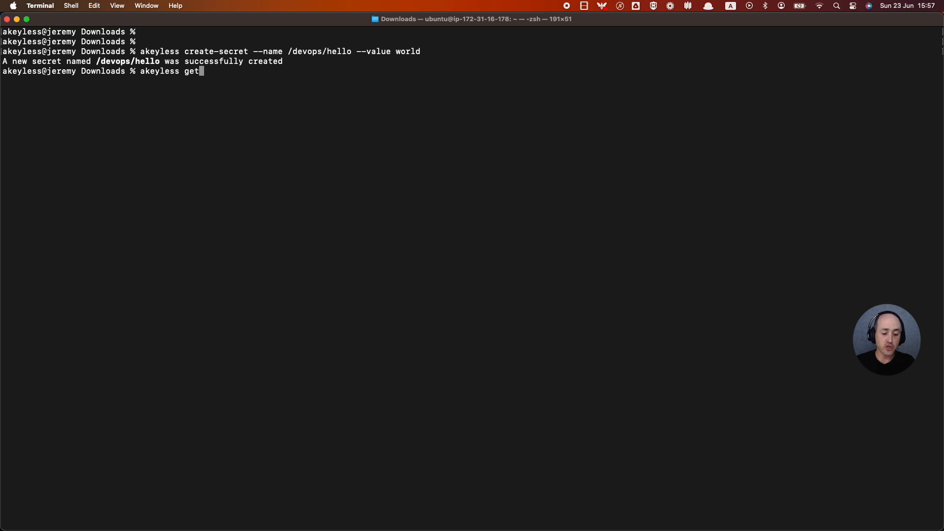
type("-secret-valu")
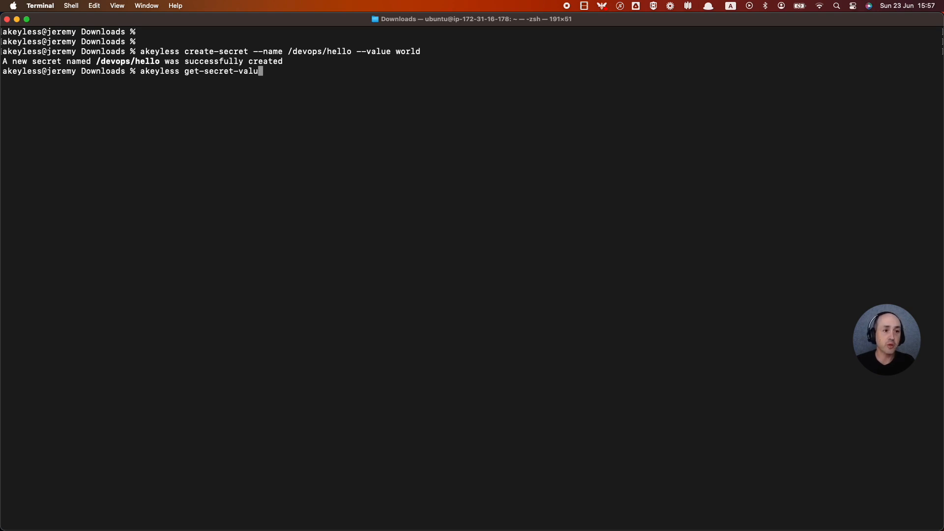
type("e --")
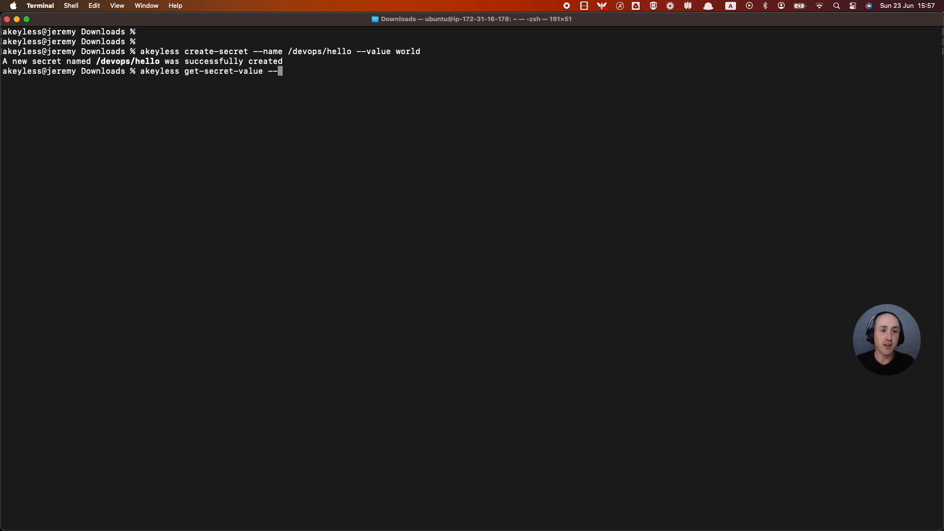
type("name /devo")
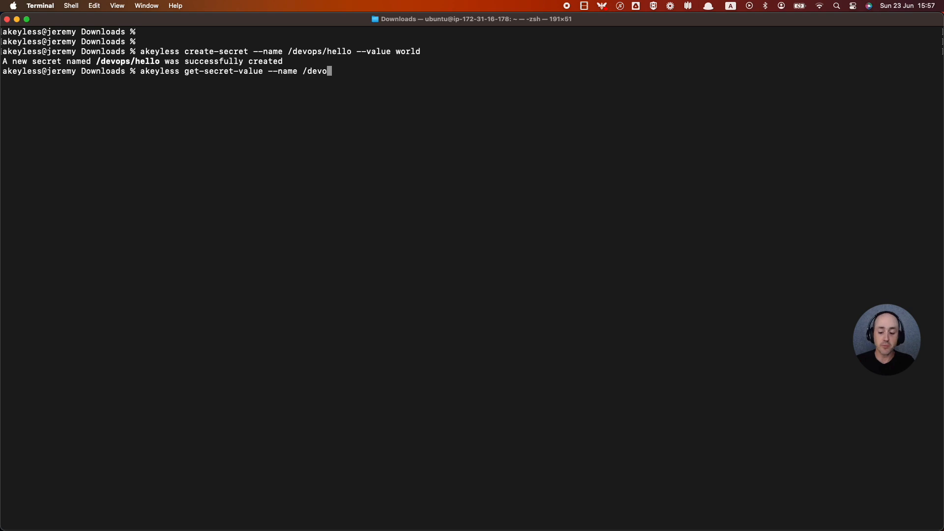
type("ps/")
type("hello")
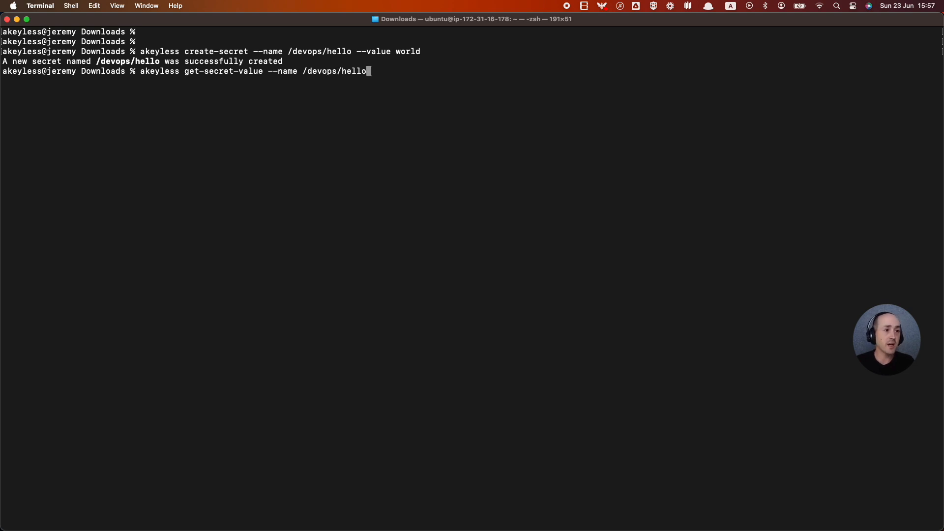
key("Return")
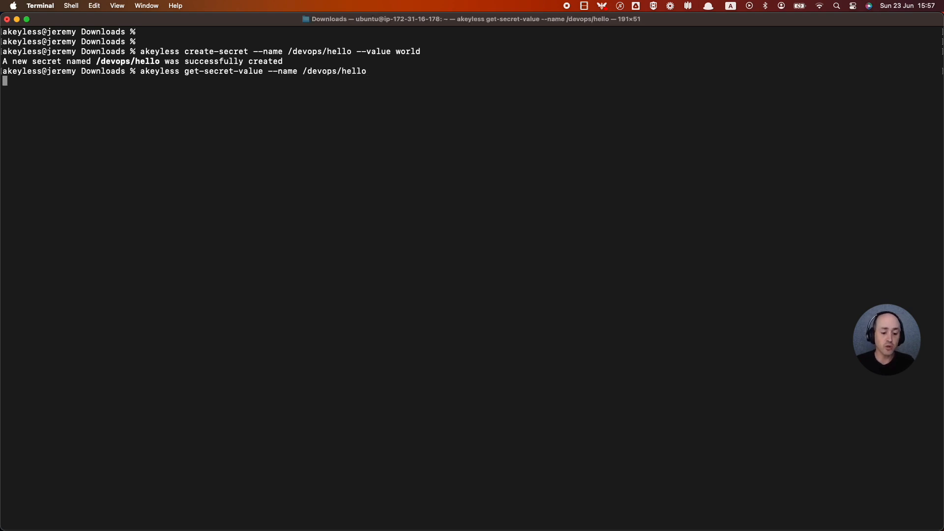
type("akeyle")
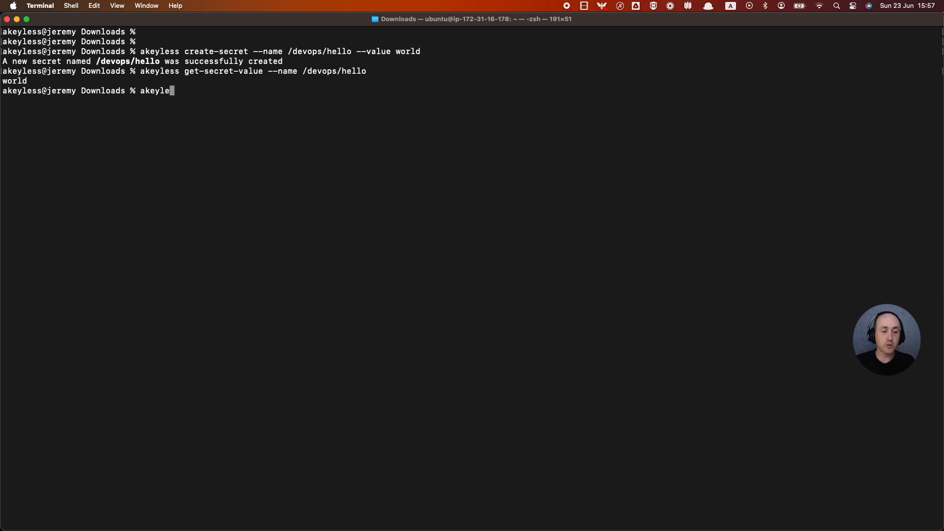
type("ss updat")
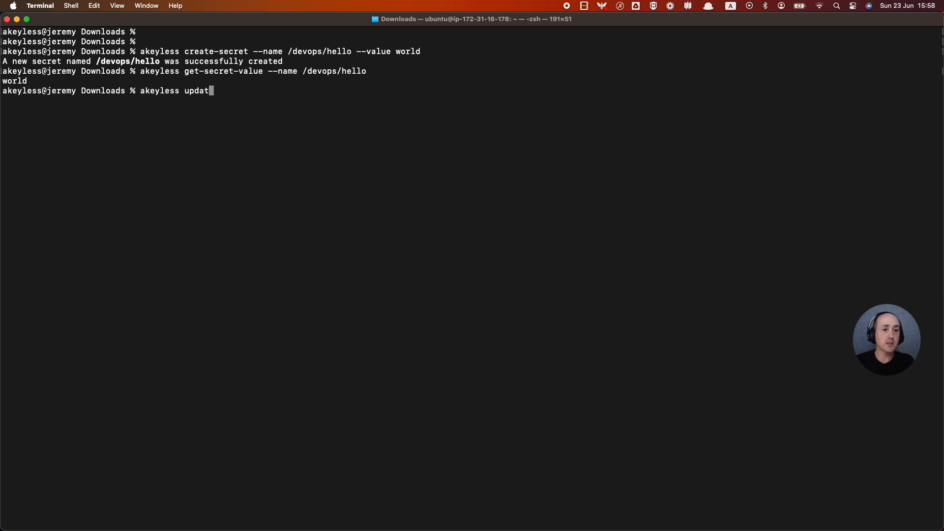
type("e-secret-va")
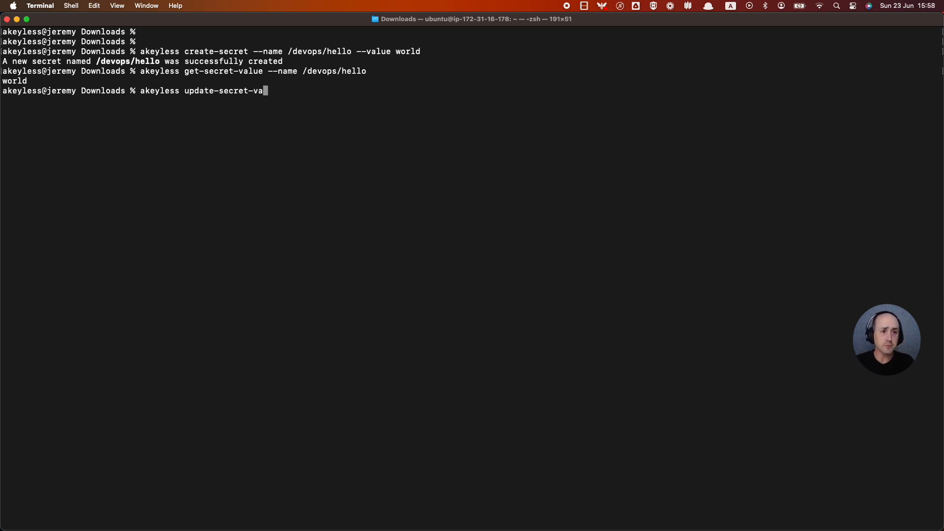
type("l --name ")
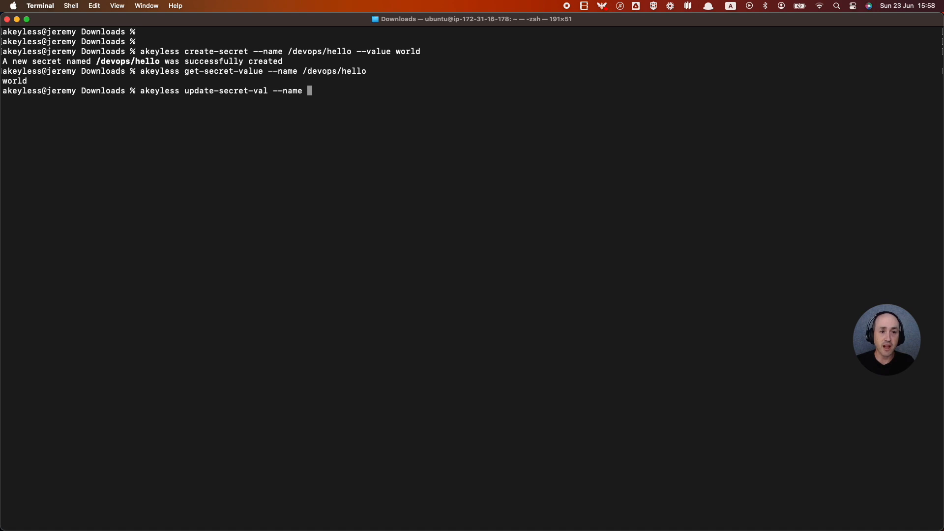
type("/devops/hello")
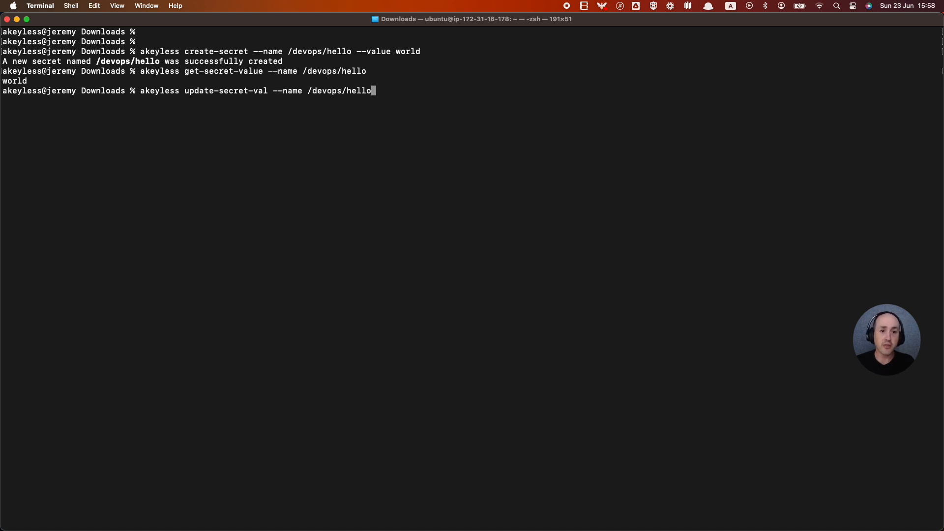
type(" --val")
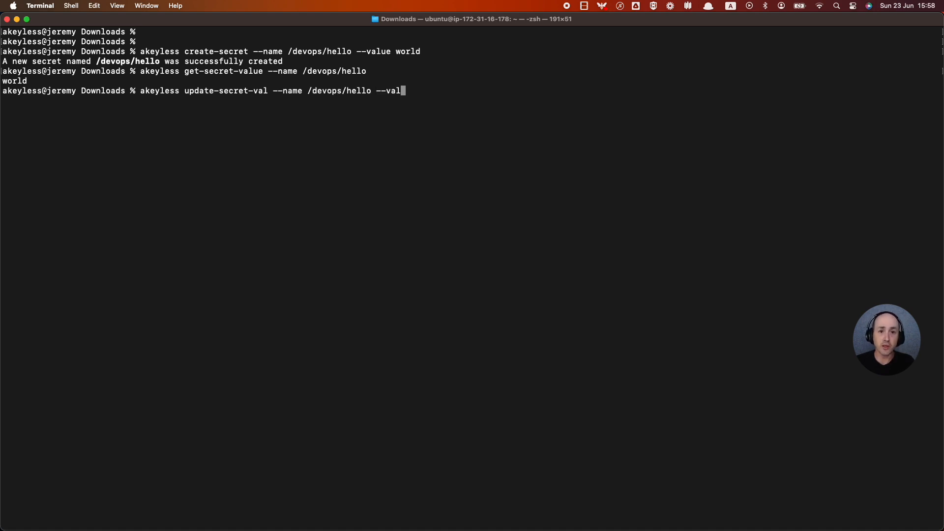
type("ue world1")
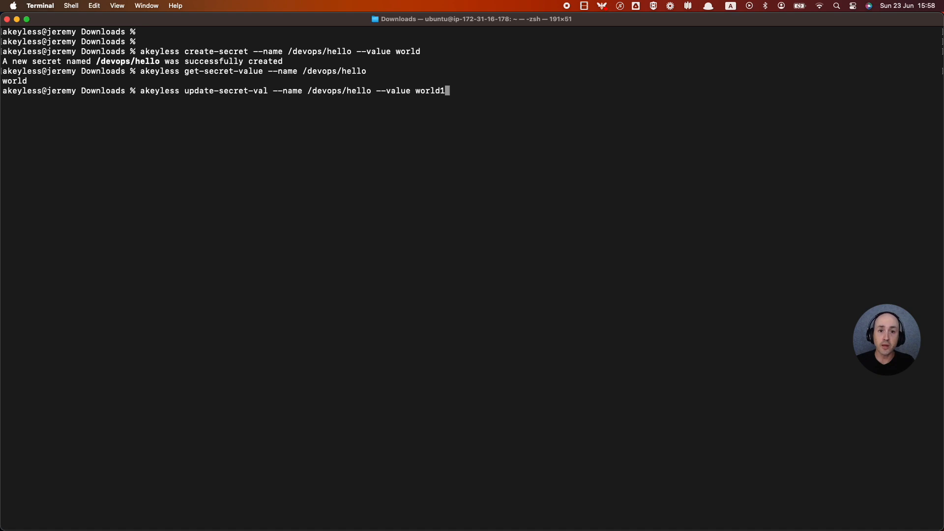
type(" --keep-prev-version")
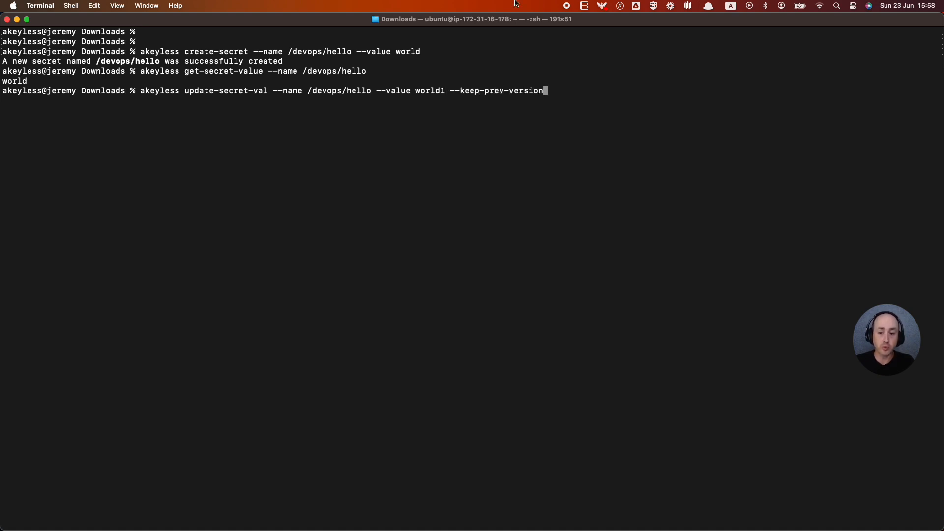
type("=tru")
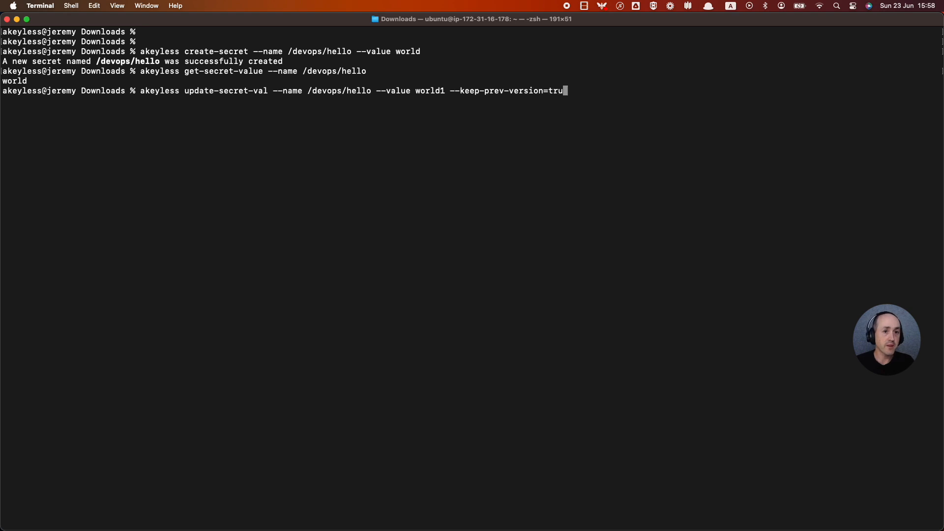
type("e")
key("Return")
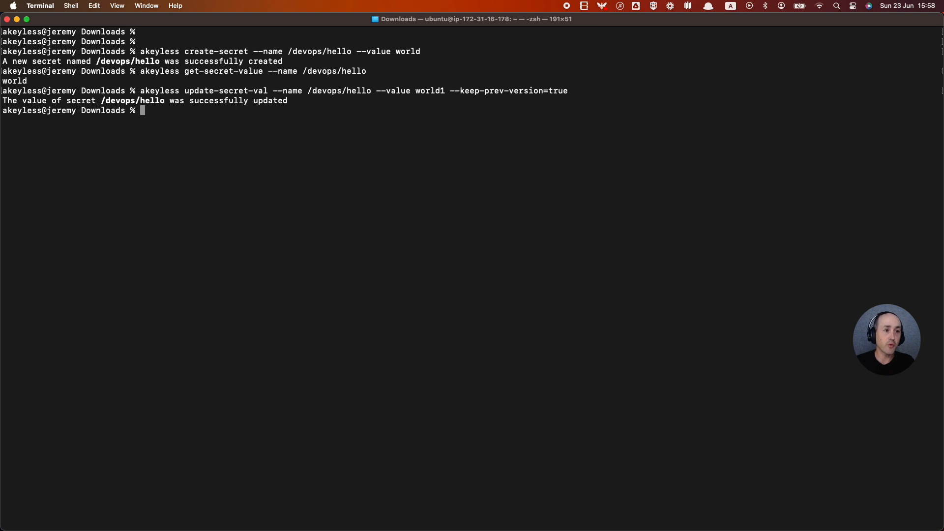
Re-read /devops/hello to confirm world1, then enter the describe-item --show-versions command.
key("Up")
key("Up")
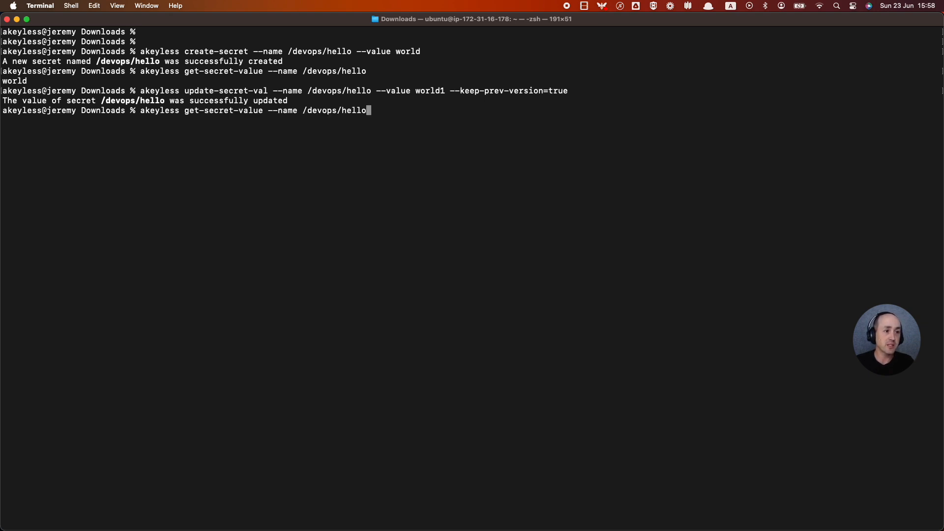
key("Return")
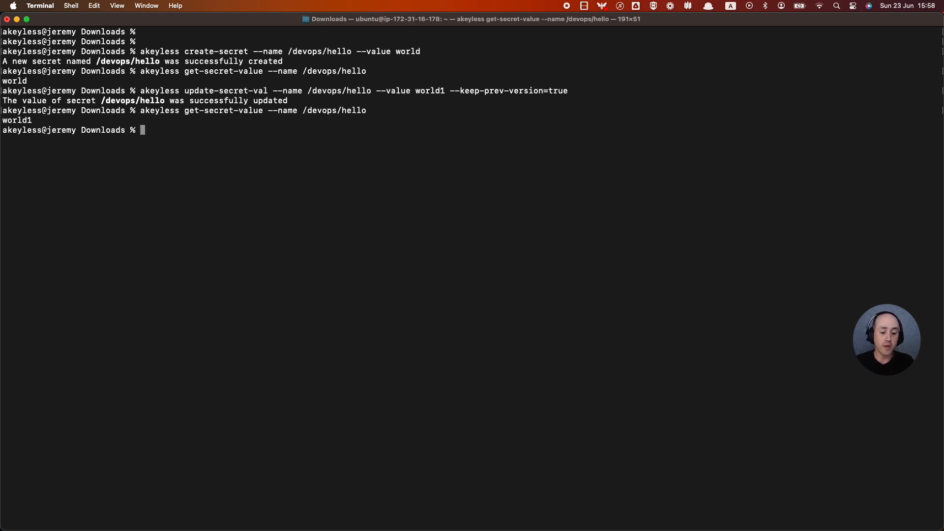
type("akeyle")
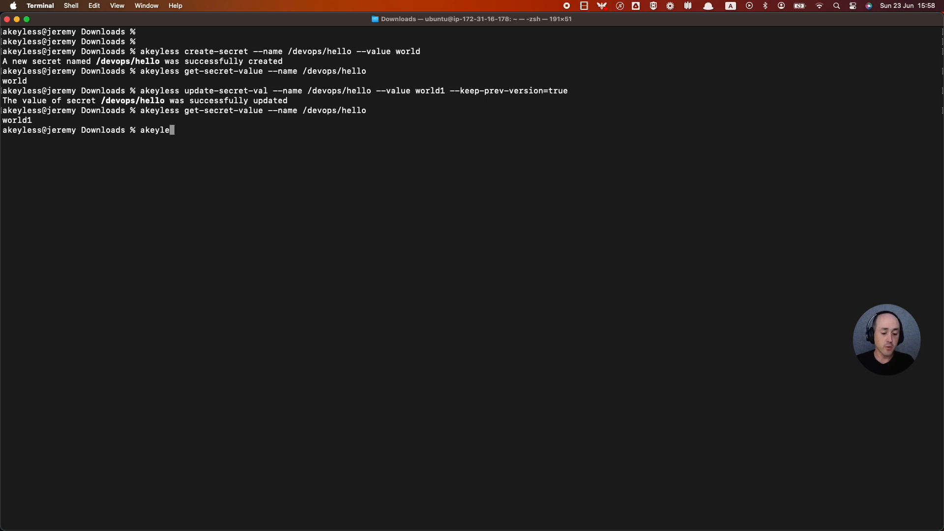
type("ss describe-")
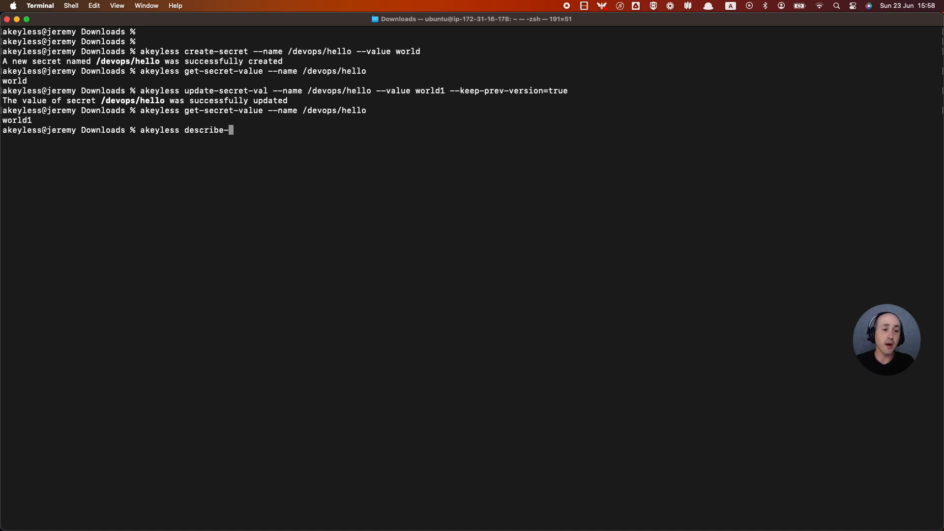
type("item --name")
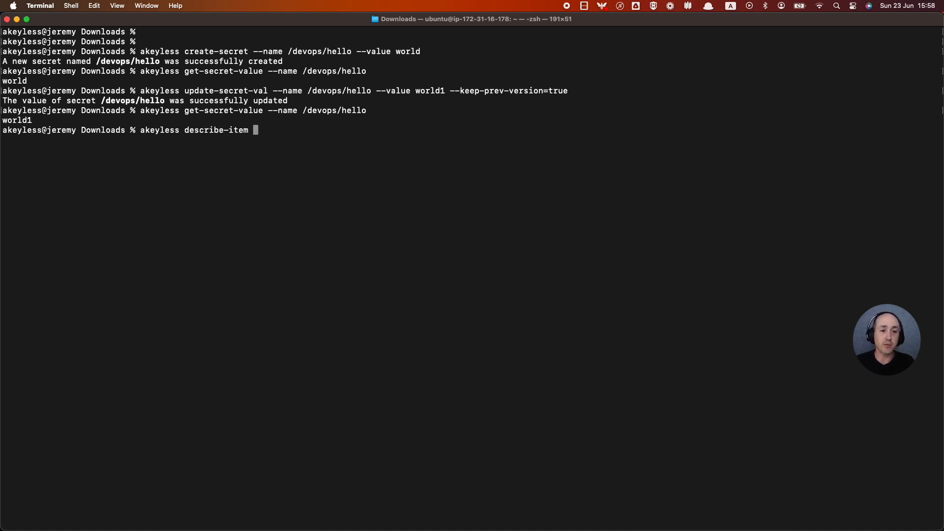
type(" /")
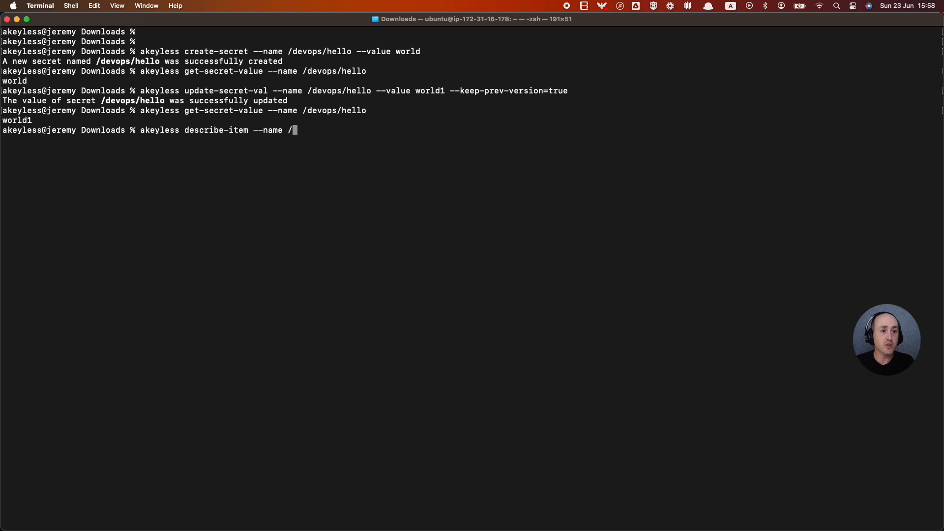
type("devops/hello")
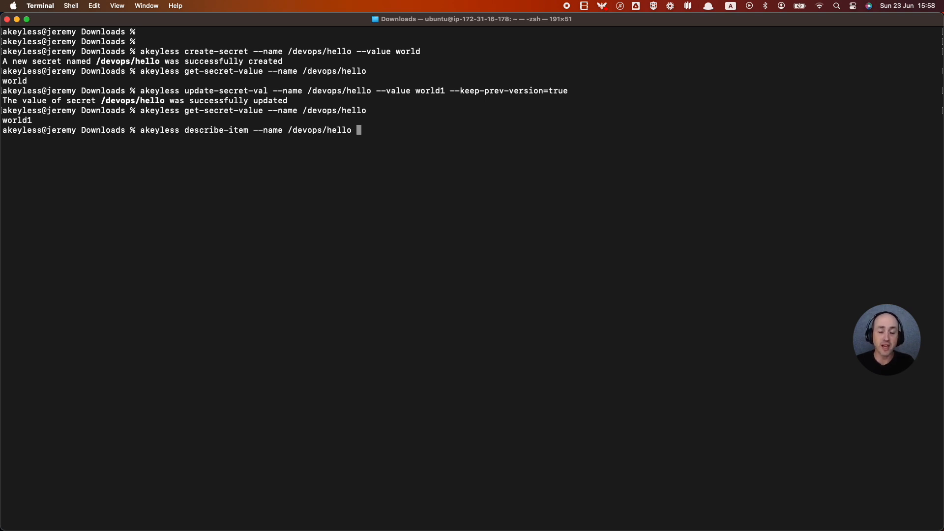
type(" --sho")
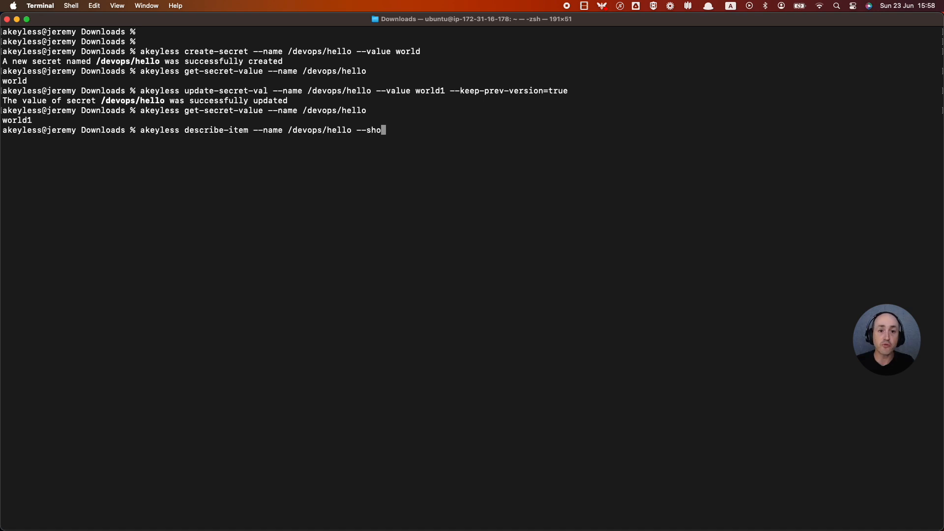
type("w-versions")
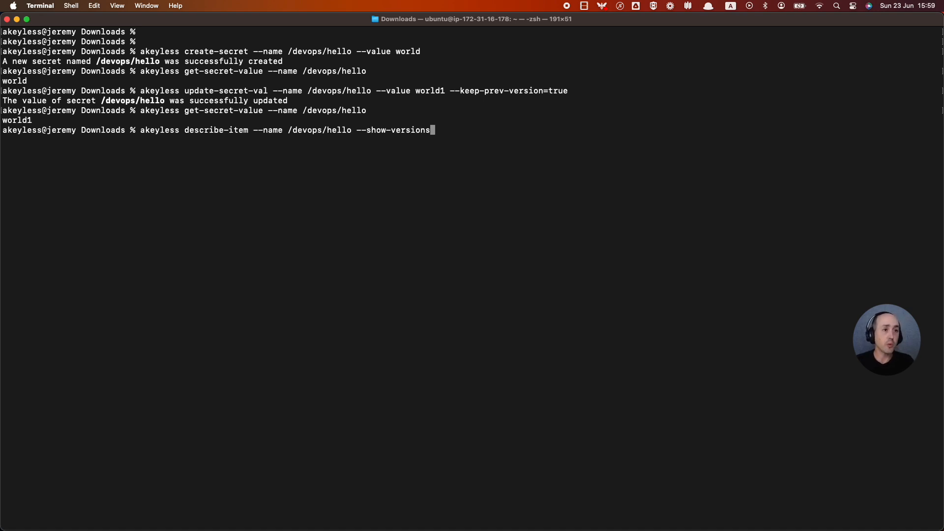
List /devops/hello's details and review item_versions showing versions 1 and 2.
key("Return")
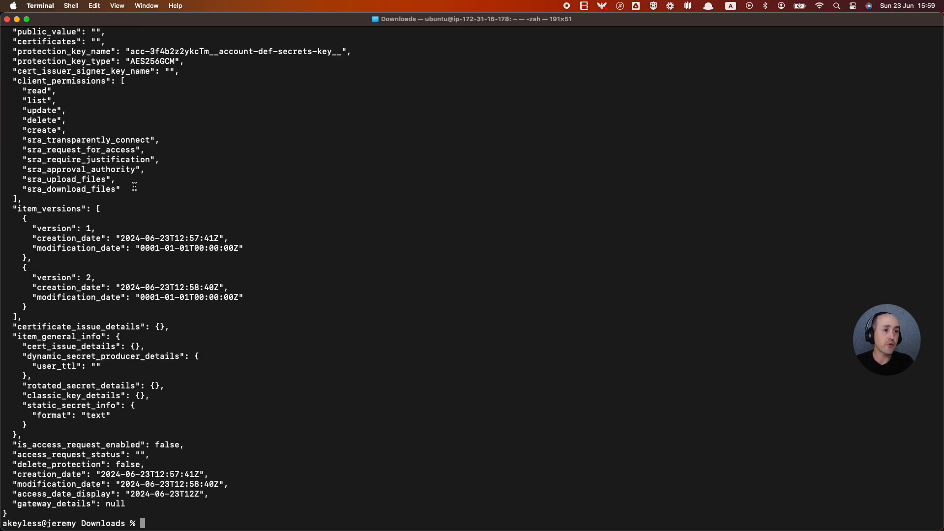
scroll(134, 187, "up", 10)
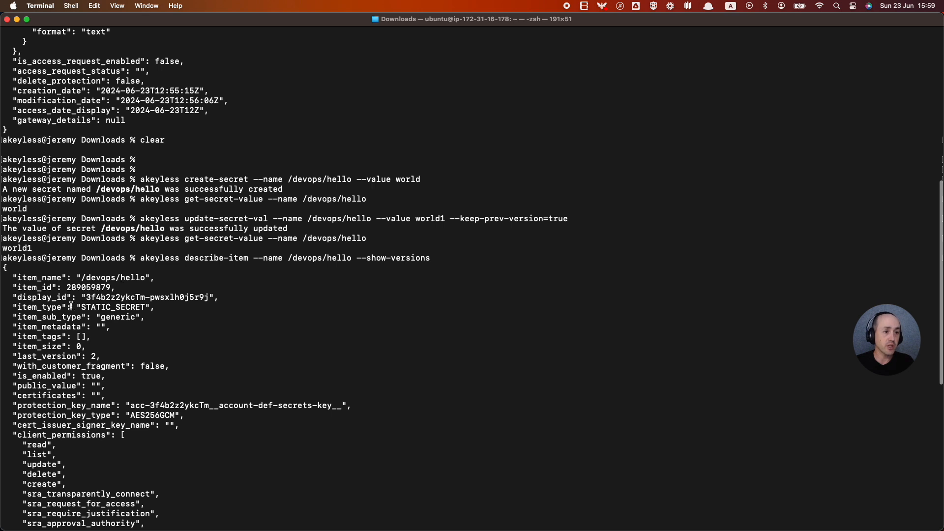
left_click_drag(94, 320, 135, 319)
scroll(130, 317, "down", 6)
left_click(122, 294)
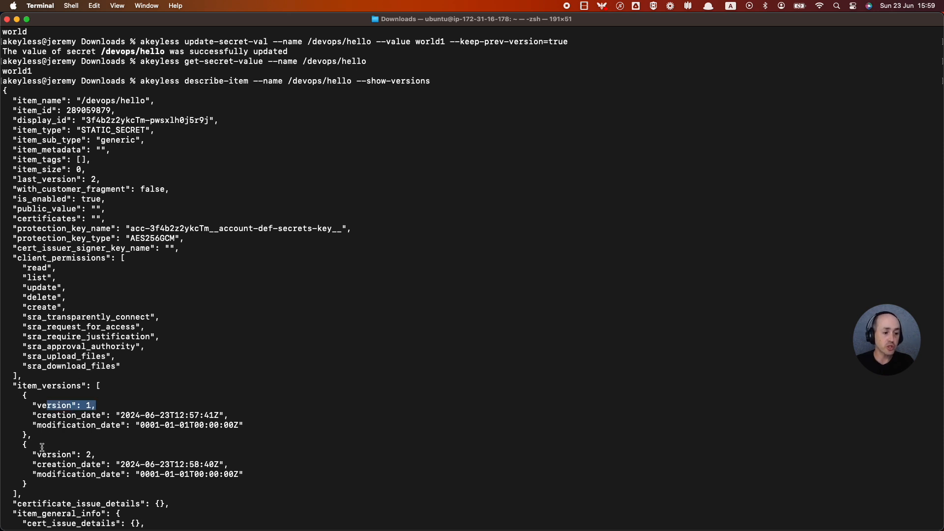
left_click_drag(37, 454, 100, 458)
left_click(101, 458)
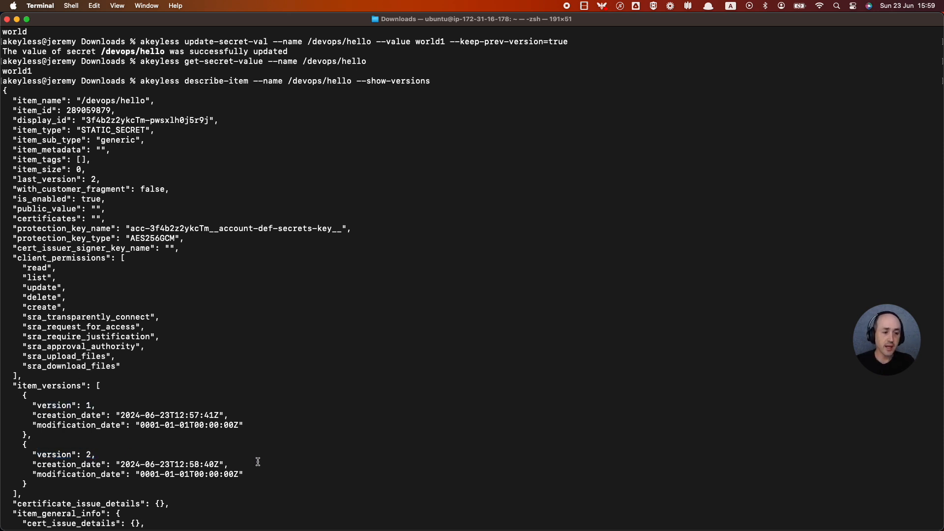
scroll(278, 463, "down", 3)
scroll(279, 463, "down", 5)
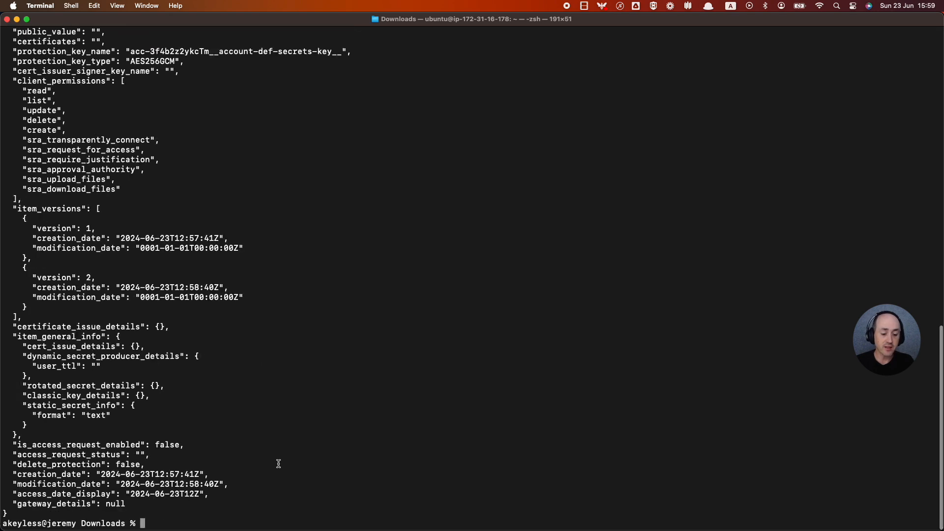
Clear the screen, read /devops/hello version 1 (world), and enter the rollback-secret command.
type("clear")
key("Return")
key("Return")
key("Return")
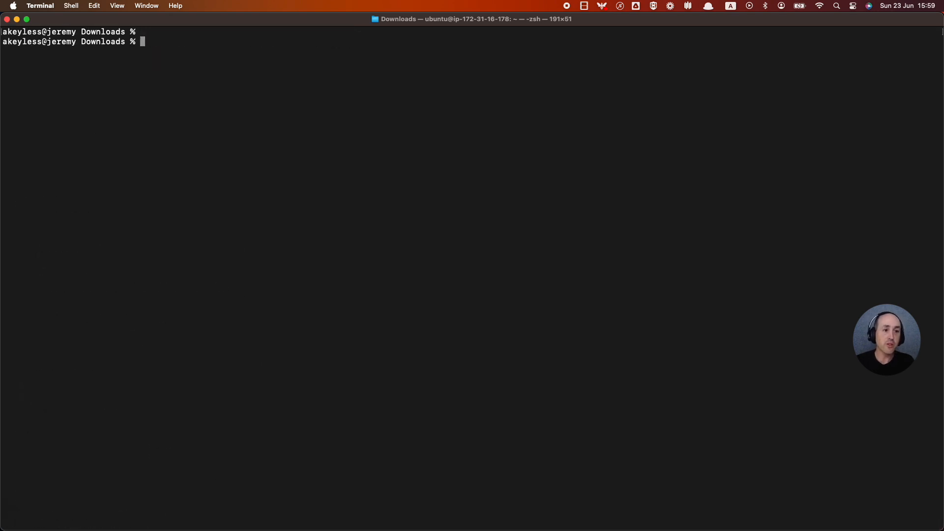
type("akeyless")
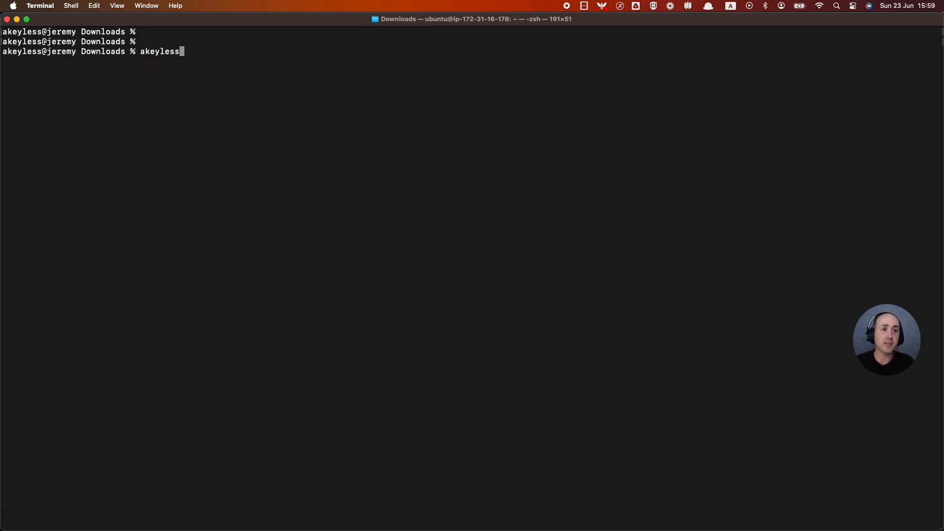
type(" get-secret-")
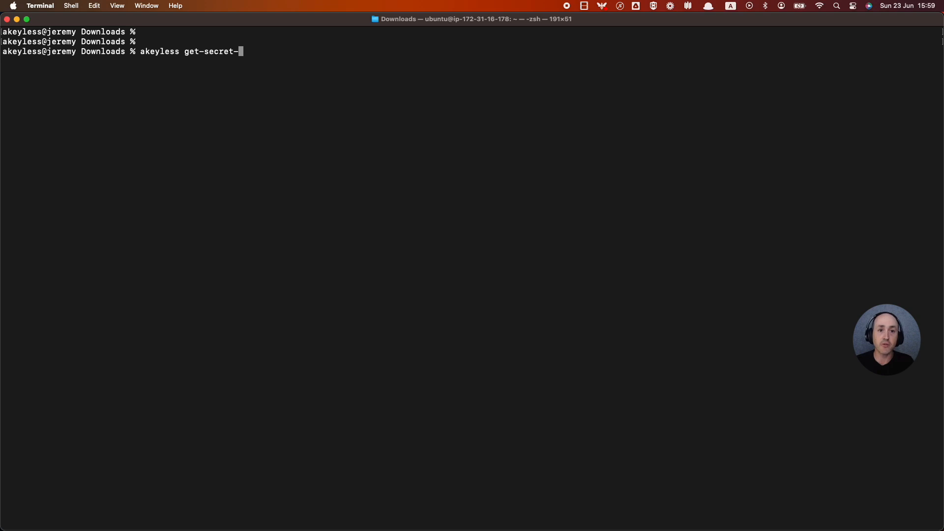
type("value --name /devops")
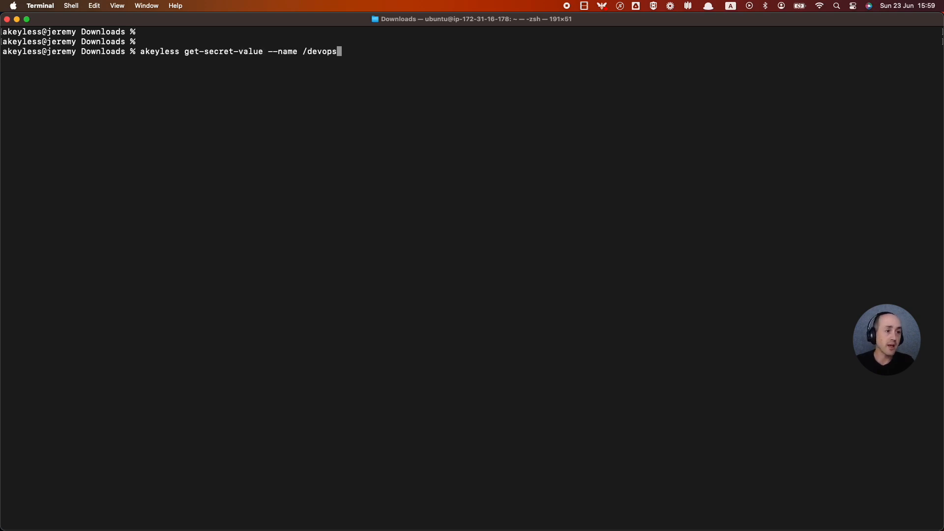
type("/hello ")
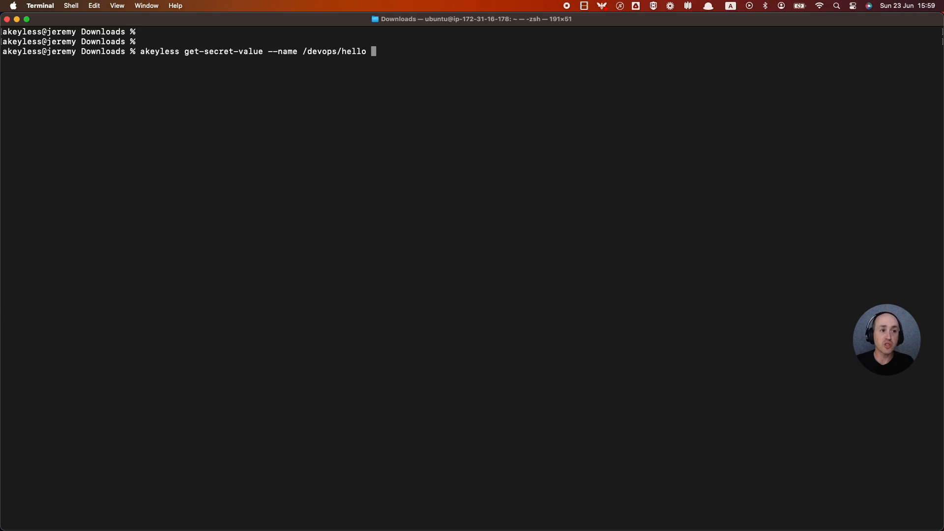
type("--version ")
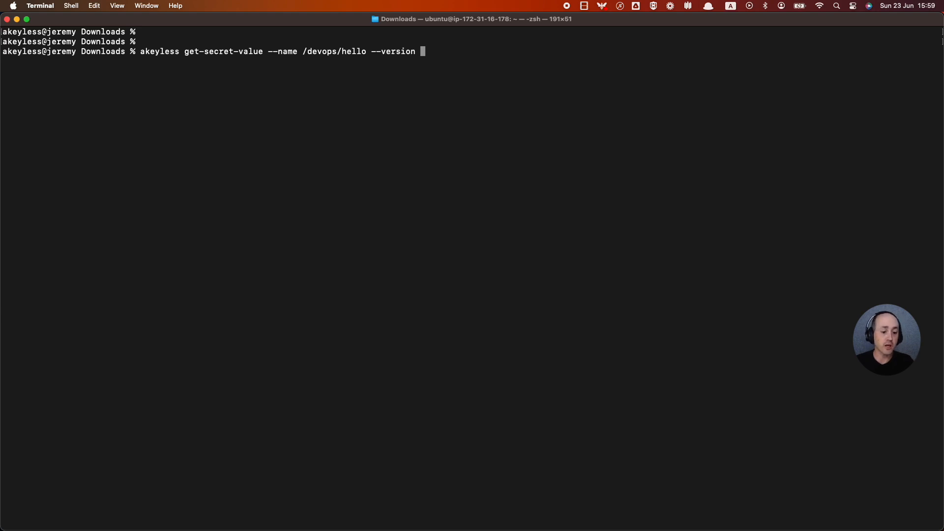
type("1")
key("Return")
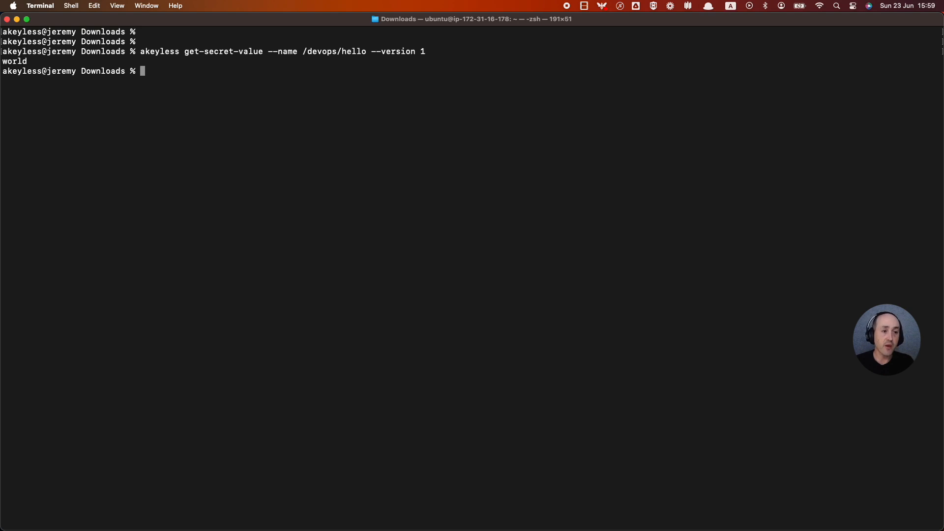
type("akeyless")
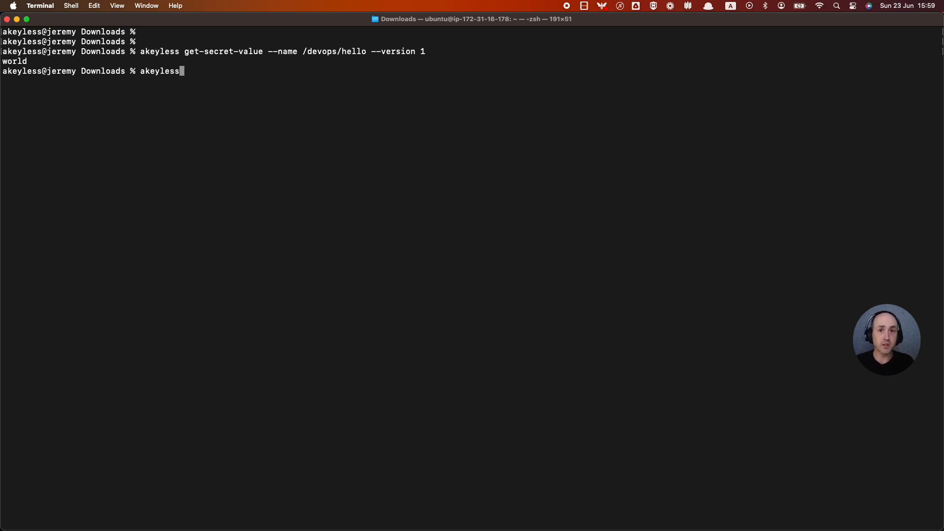
type(" rollback-s")
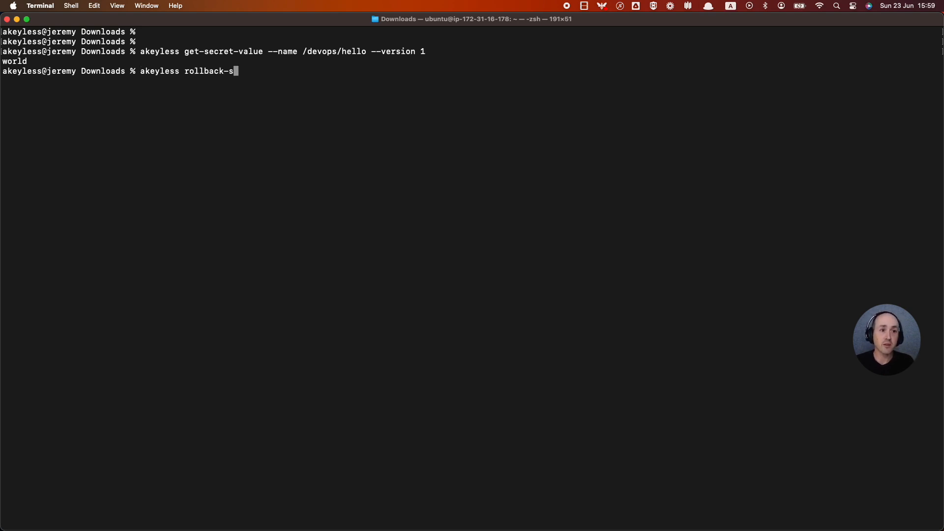
type("ecret --name")
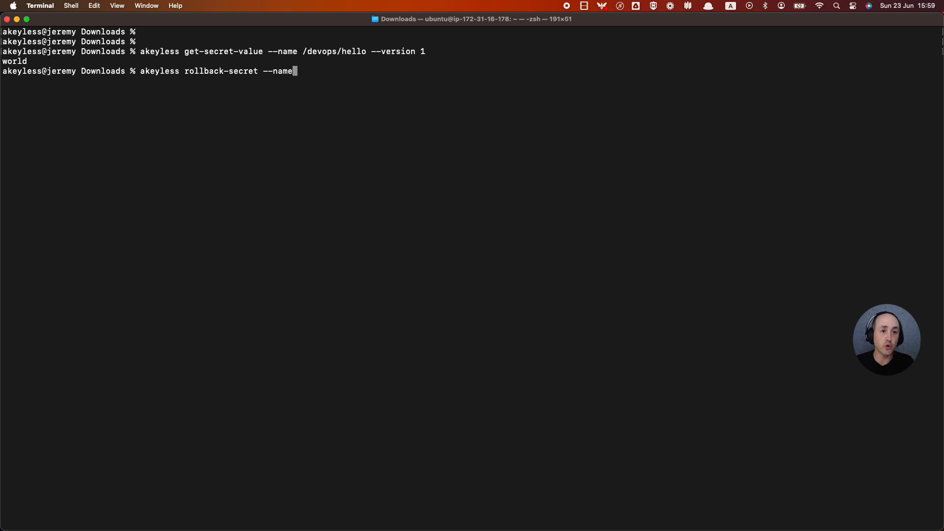
type(" /devops")
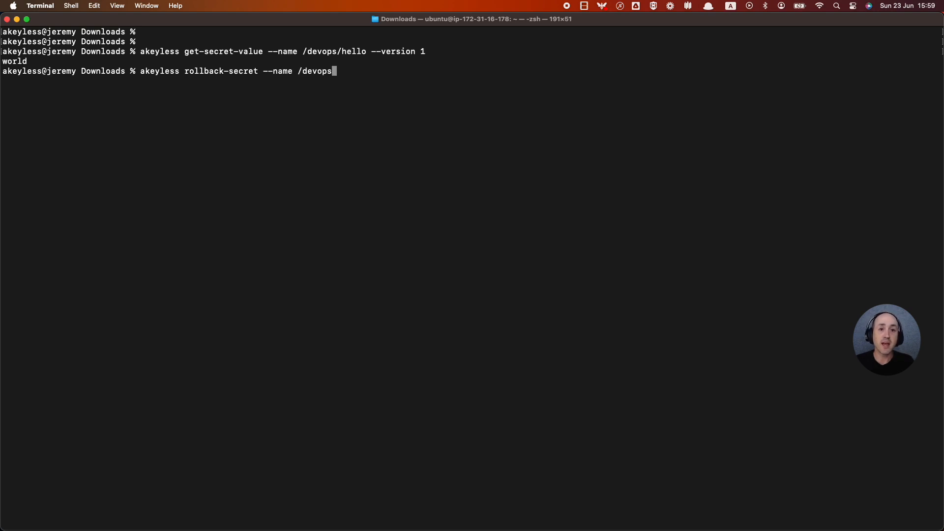
type("/hello ")
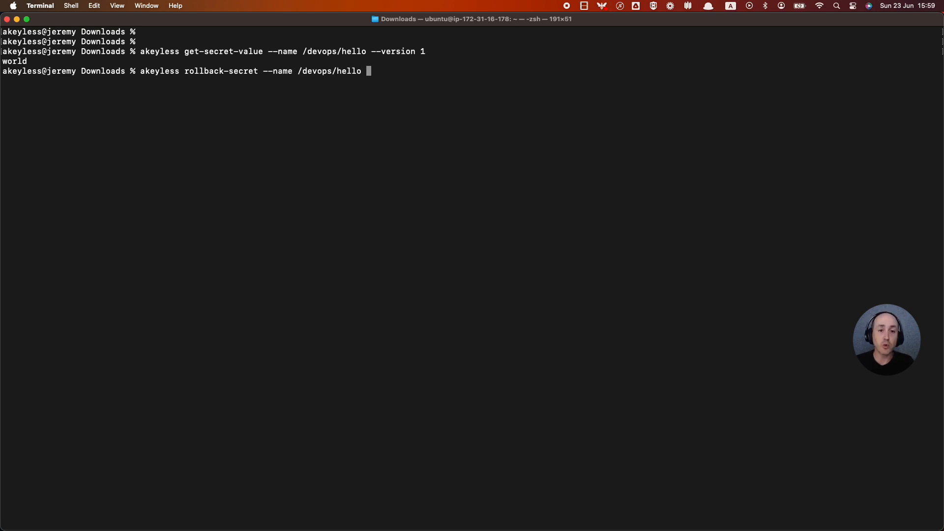
type("--old-version 1")
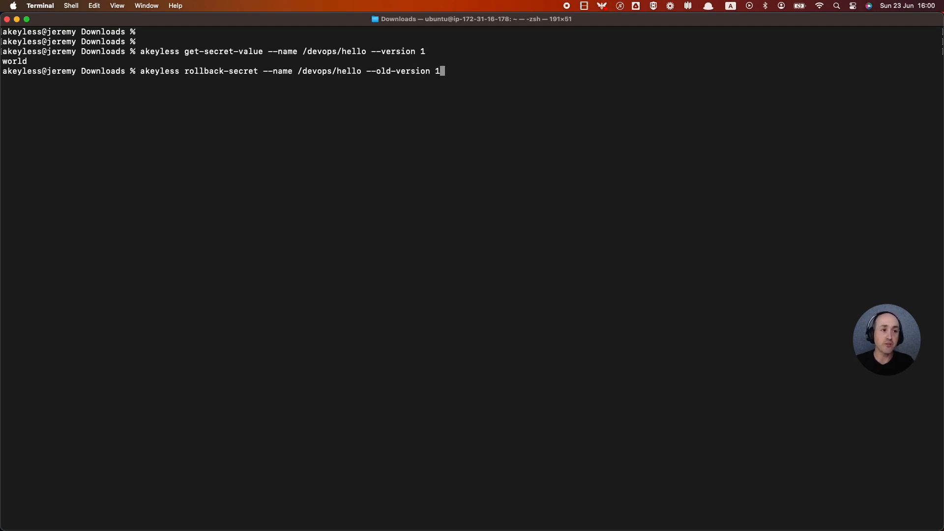
Roll /devops/hello back to version 1 and confirm its current value reads world.
key("Return")
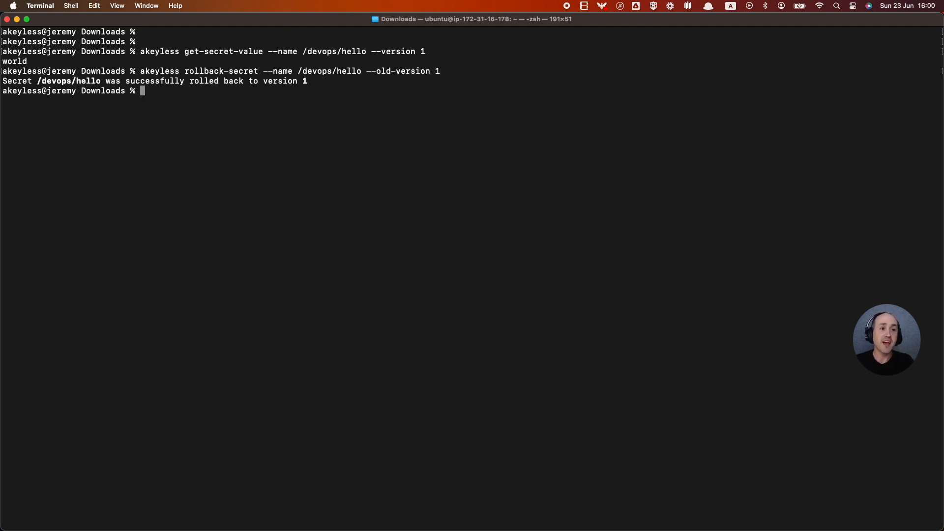
key("Up")
key("Up")
key("Up")
key("Up")
key("Up")
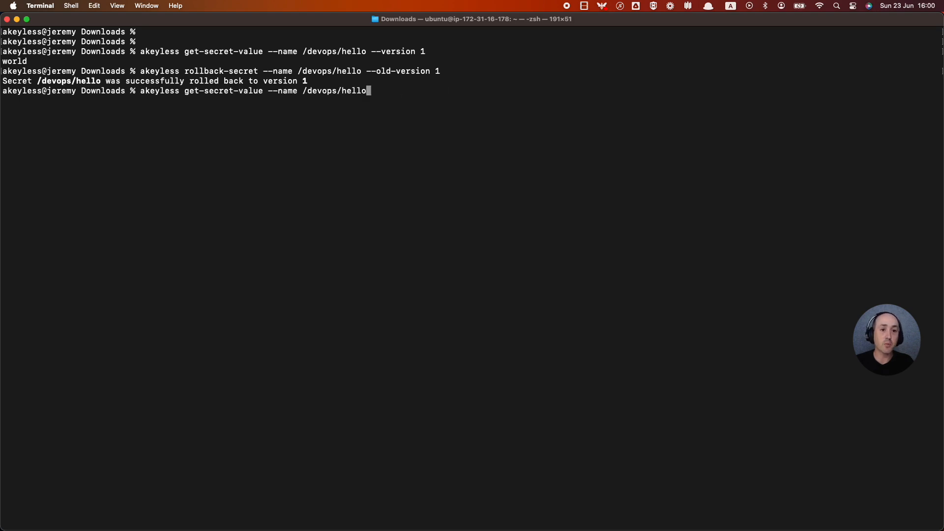
key("Return")
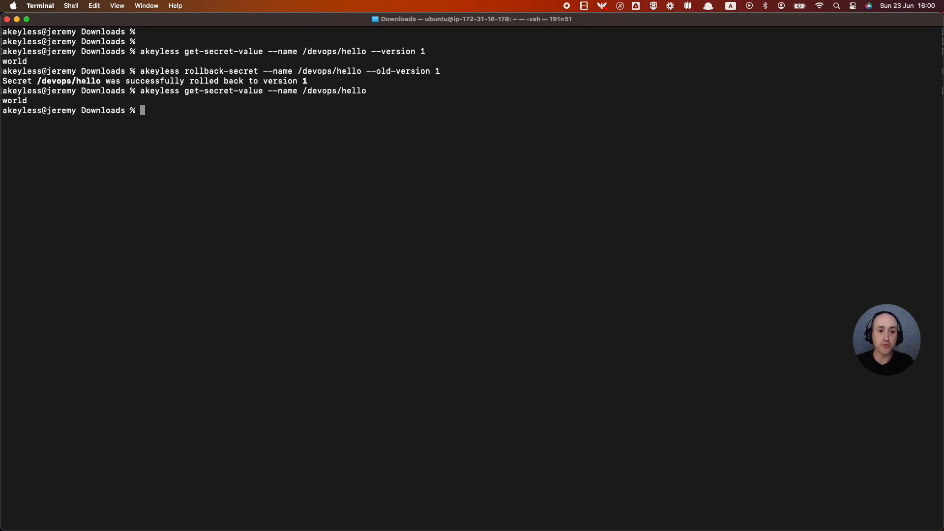